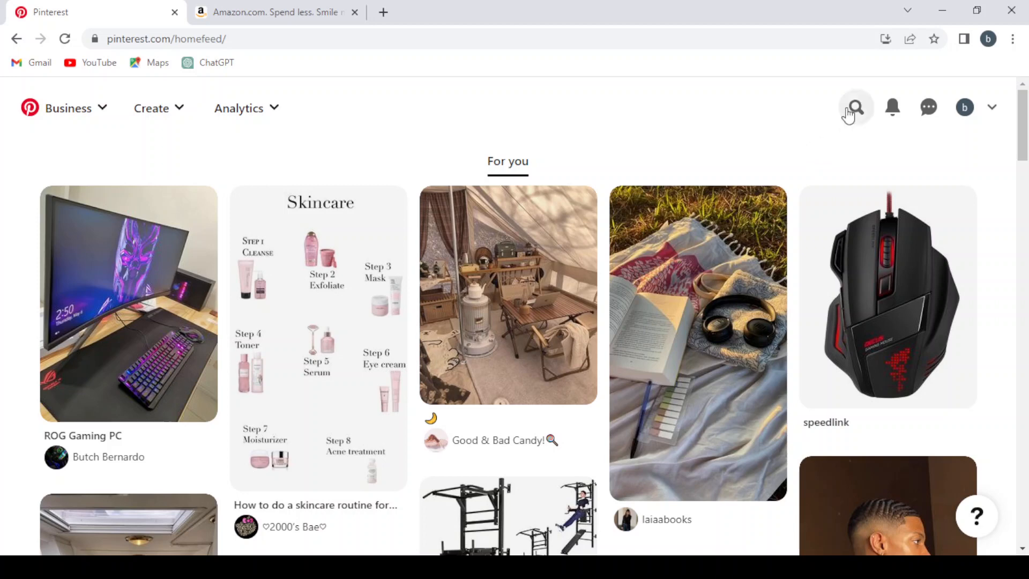
Search Pinterest for "Outdoor and Camping Gear".
left_click(852, 110)
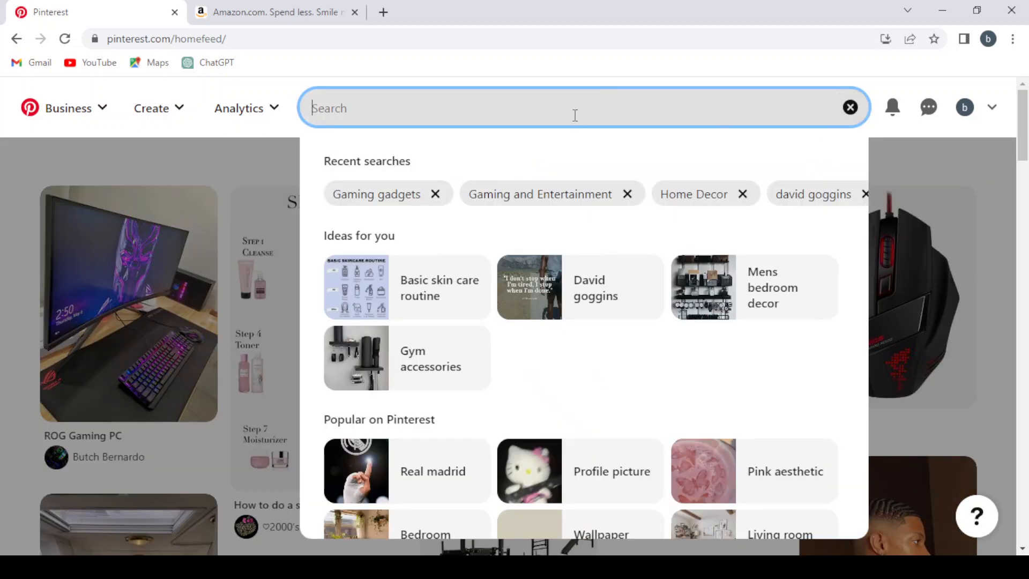
type("Outdoor and Camping Gear")
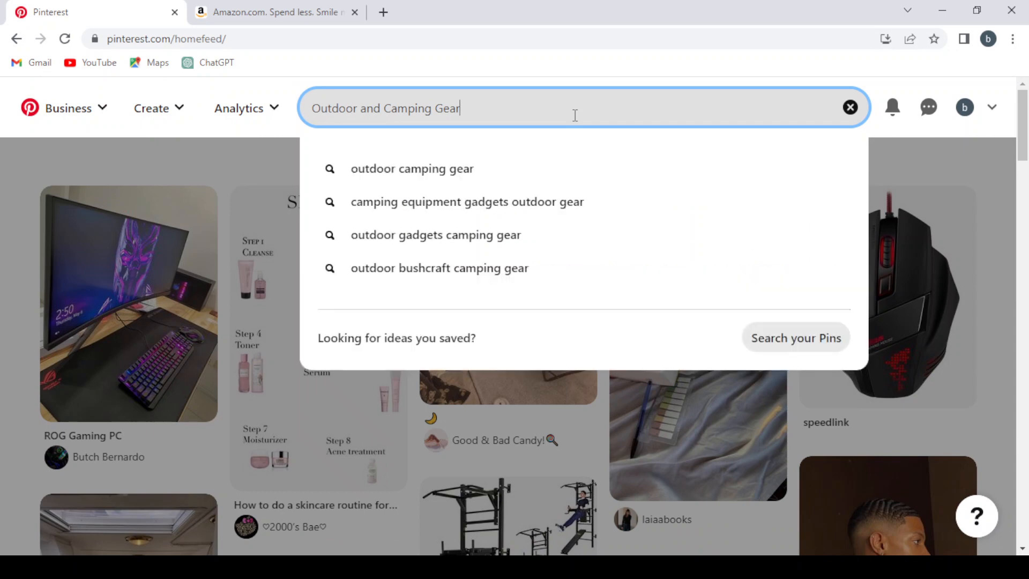
key("Return")
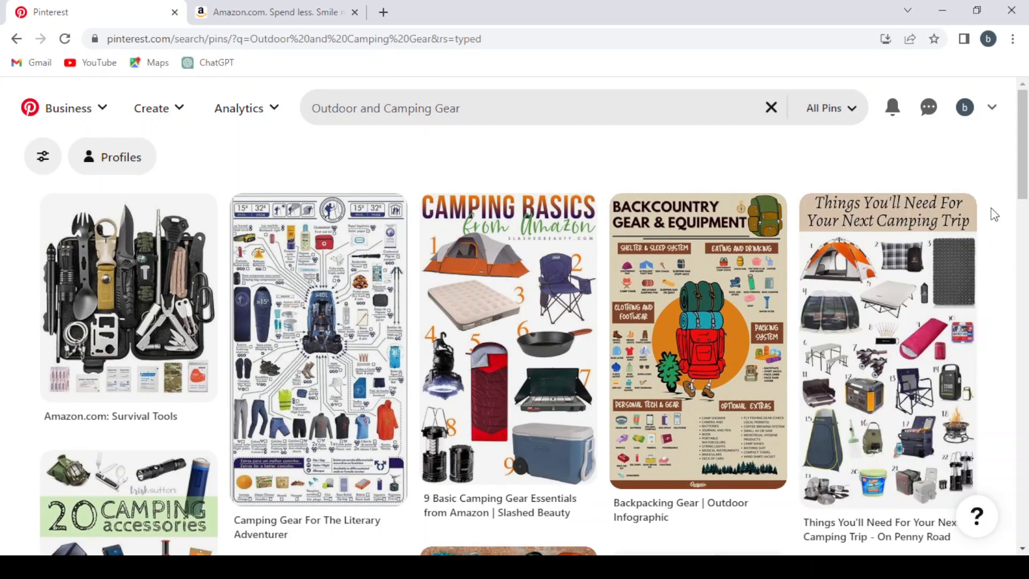
Browse the Outdoor and Camping Gear results for product pins worth promoting.
scroll(994, 214, "down", 8)
scroll(1006, 265, "down", 3)
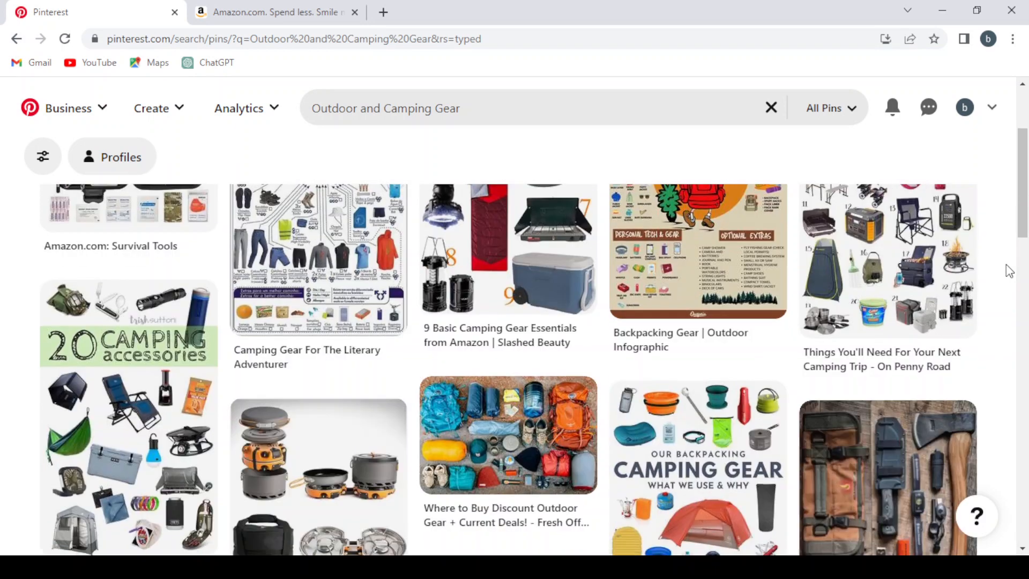
scroll(1006, 266, "down", 5)
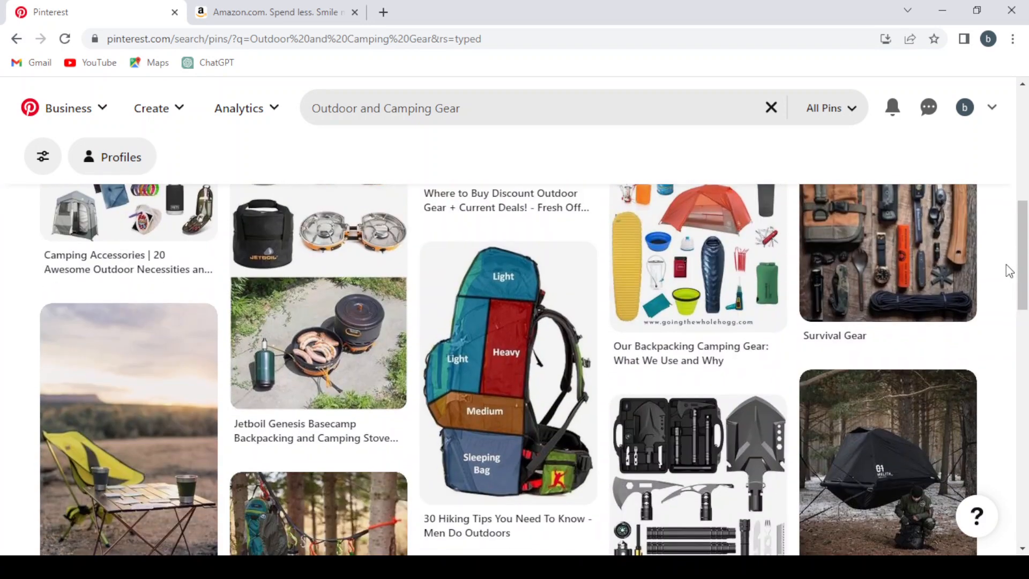
scroll(1005, 265, "down", 4)
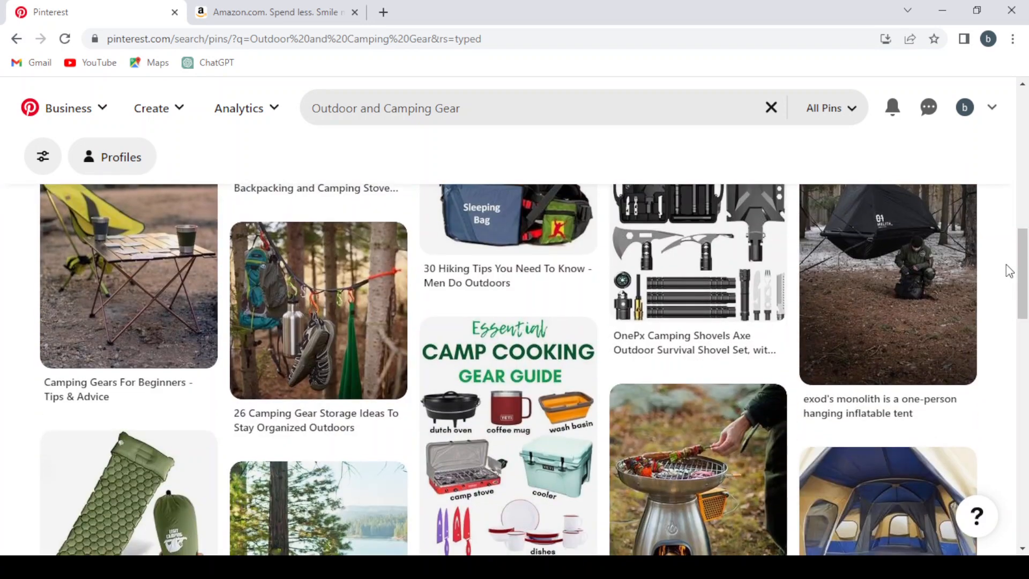
scroll(1005, 265, "down", 5)
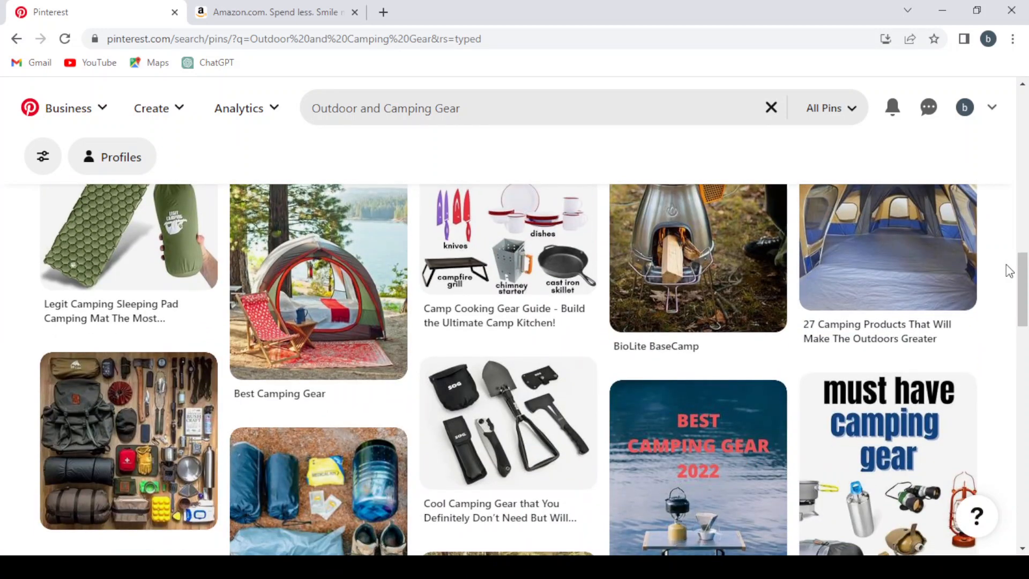
scroll(1006, 270, "down", 2)
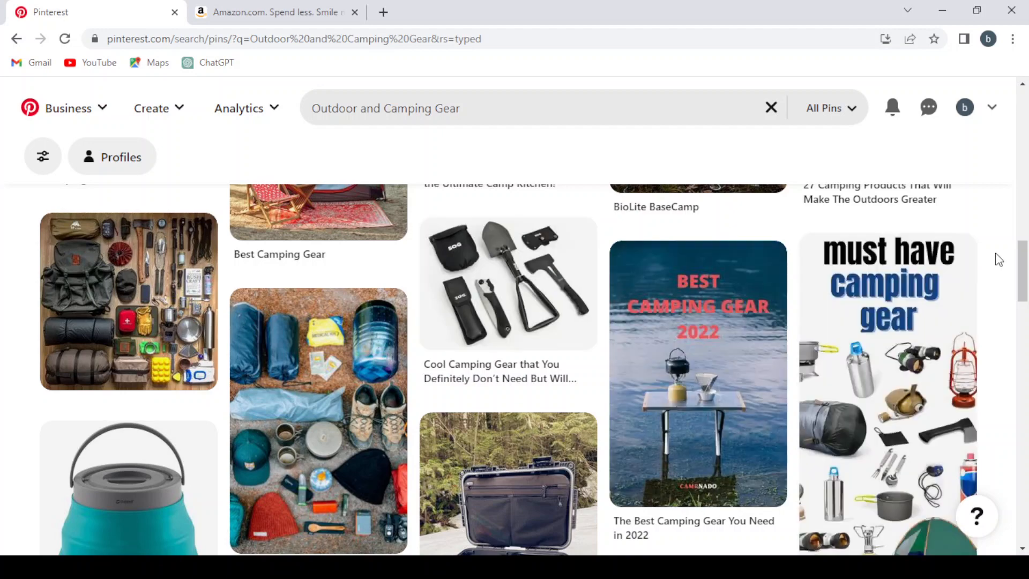
scroll(998, 259, "down", 4)
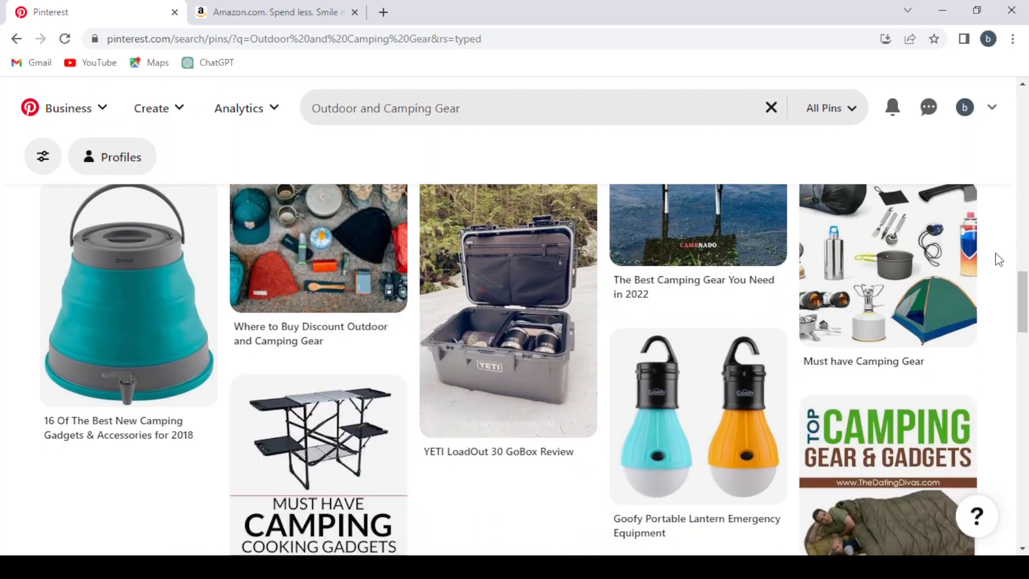
scroll(998, 260, "down", 6)
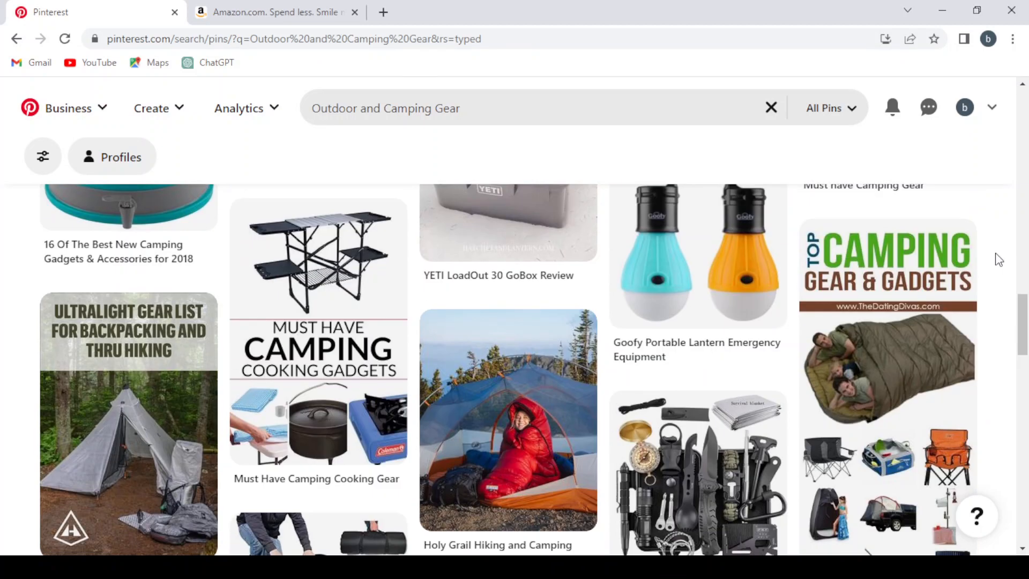
scroll(998, 260, "down", 6)
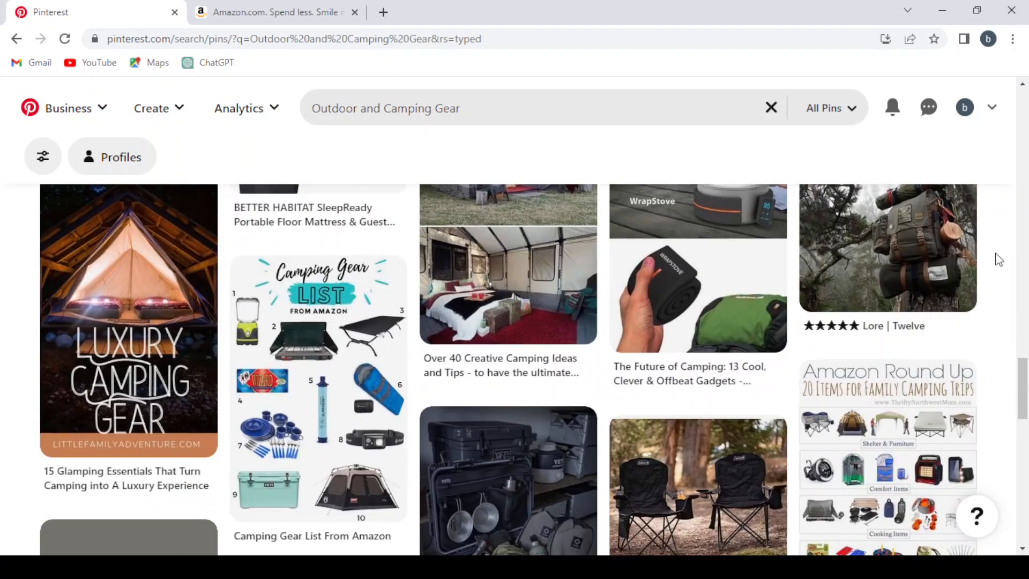
scroll(998, 259, "down", 7)
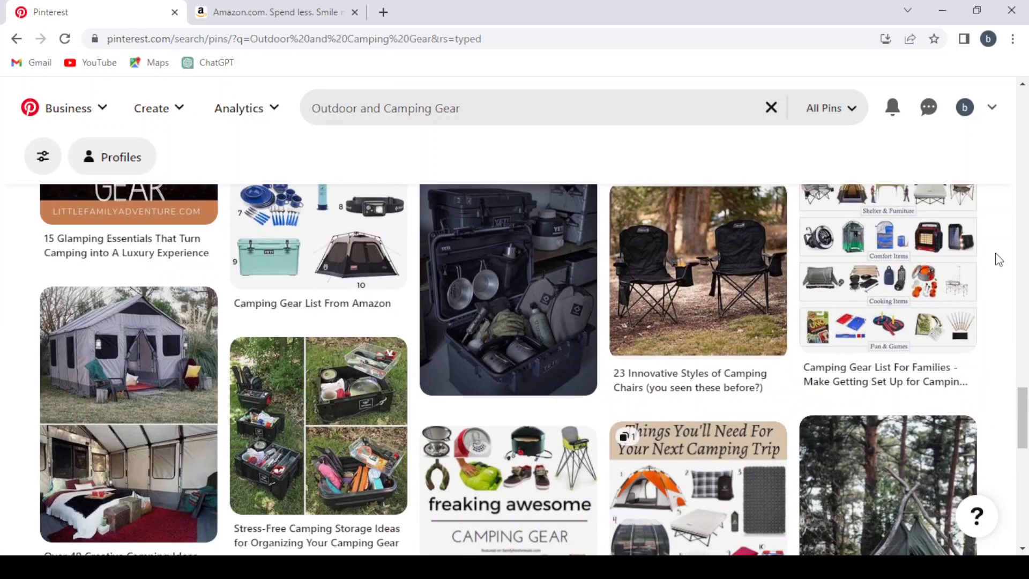
scroll(998, 259, "down", 2)
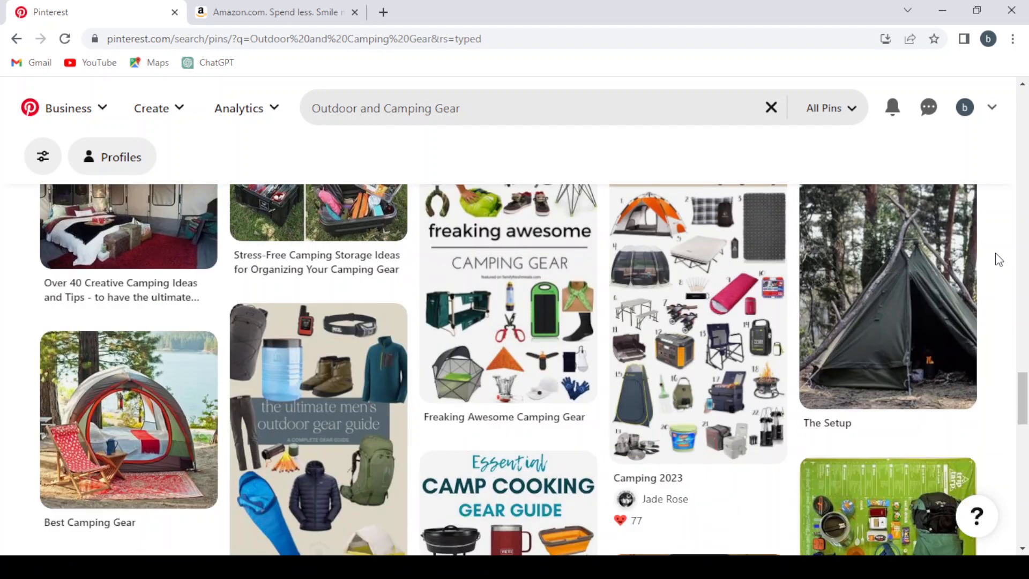
scroll(998, 259, "down", 5)
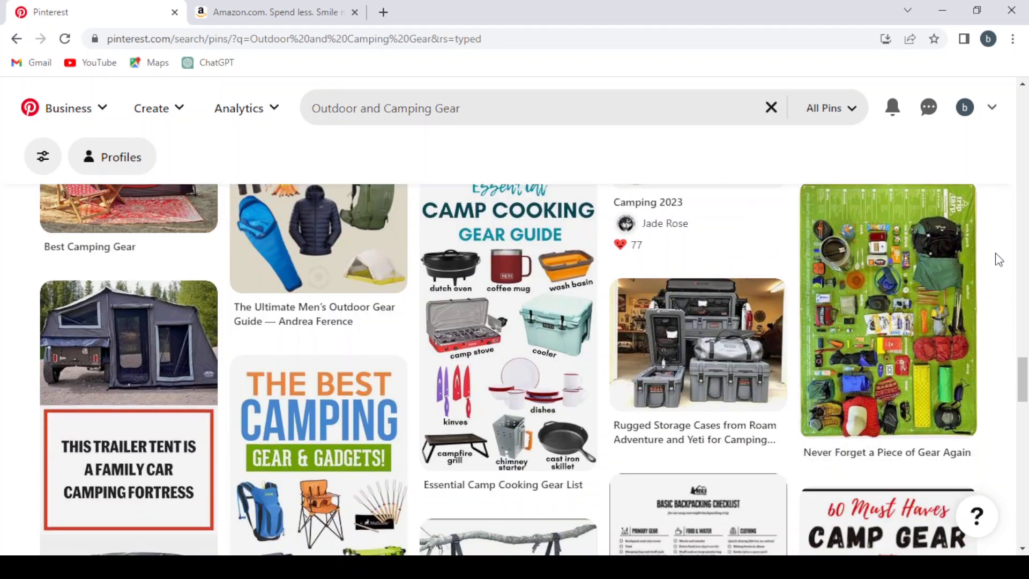
scroll(998, 260, "down", 9)
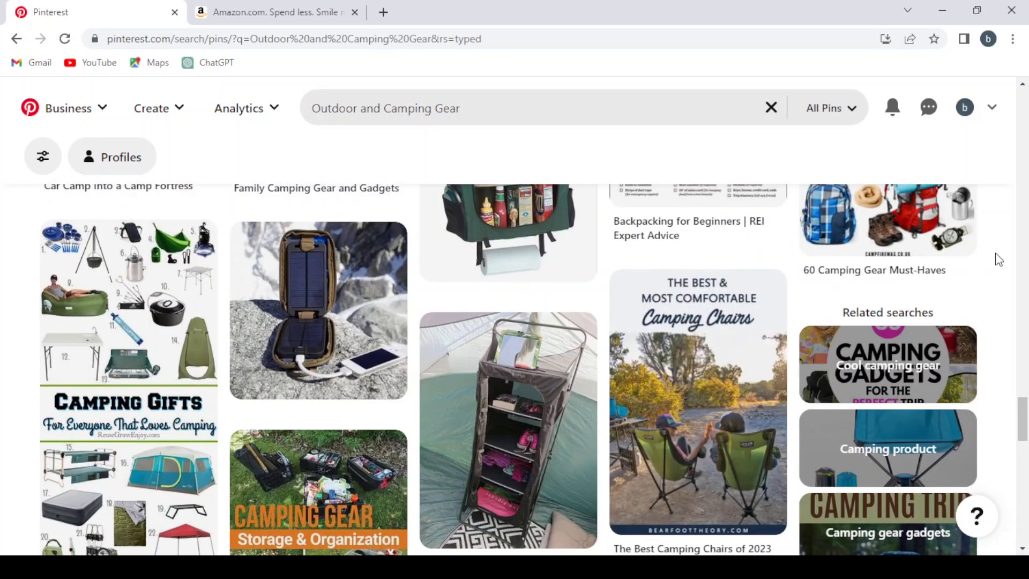
scroll(998, 259, "up", 1)
Open the pin of the folding solar phone charger for a look, and return to the home feed.
mouse_move(378, 332)
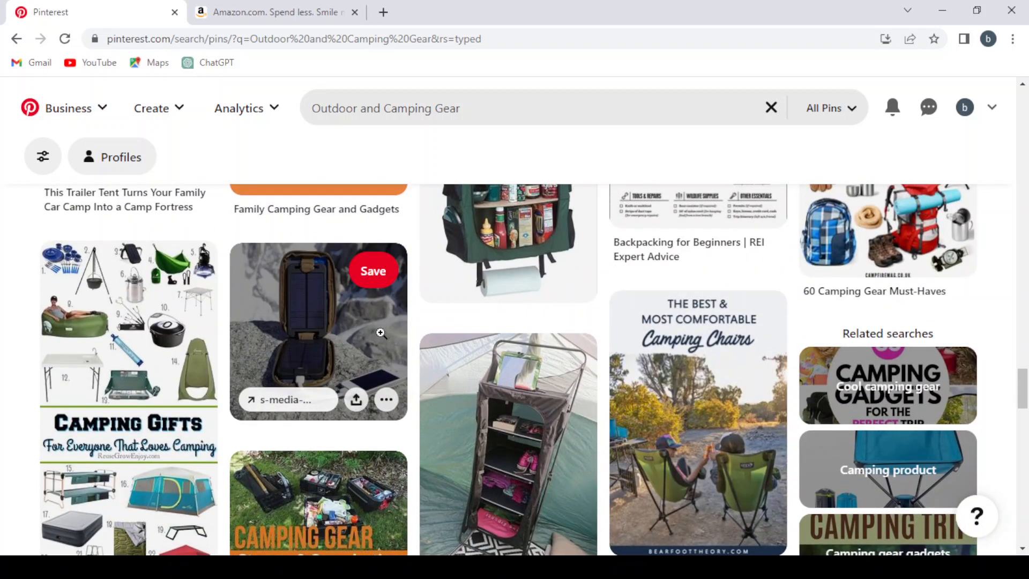
left_click(327, 348)
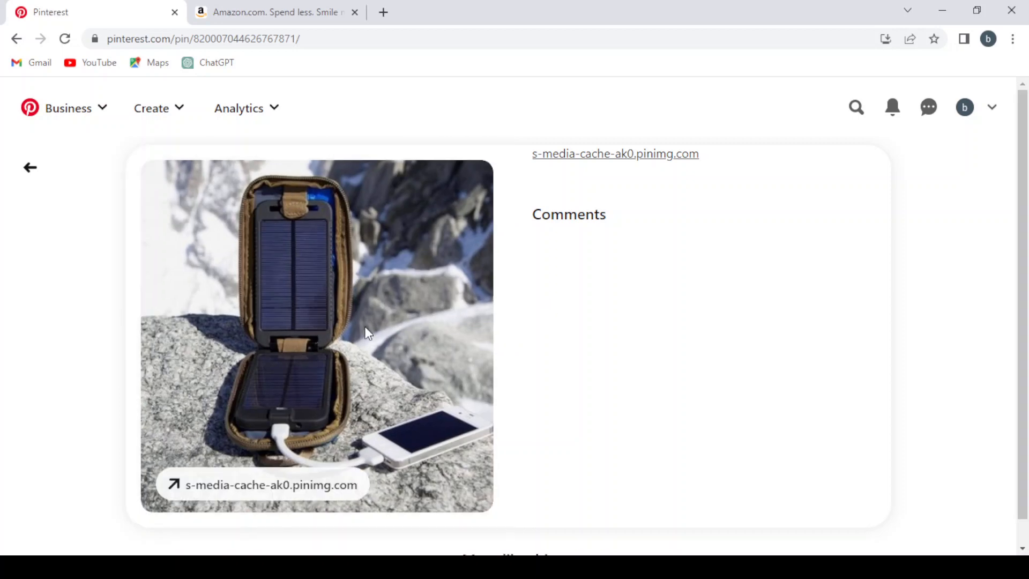
left_click(33, 181)
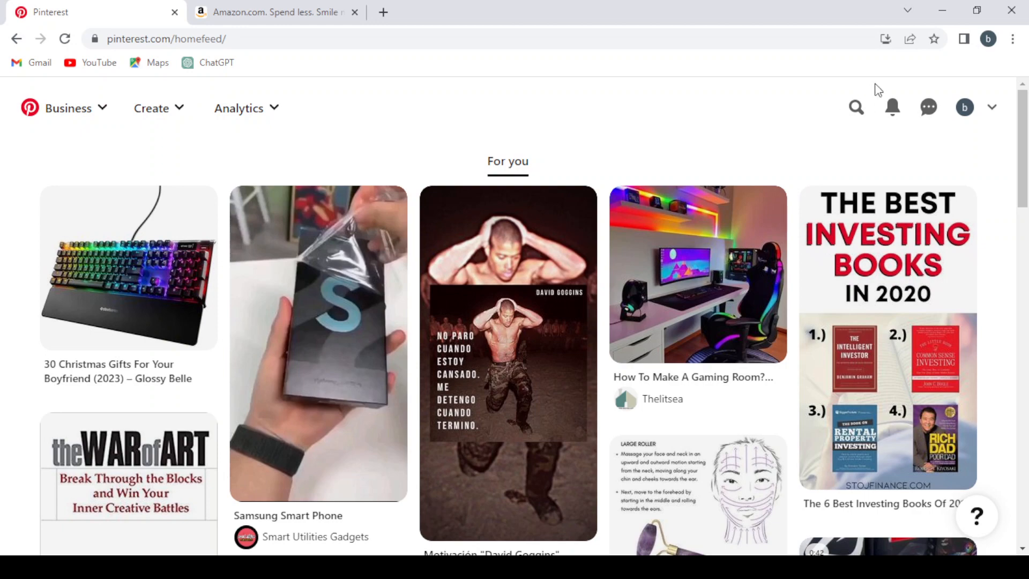
Search again for "Outdoor and Camping Gear" from the home feed.
left_click(856, 107)
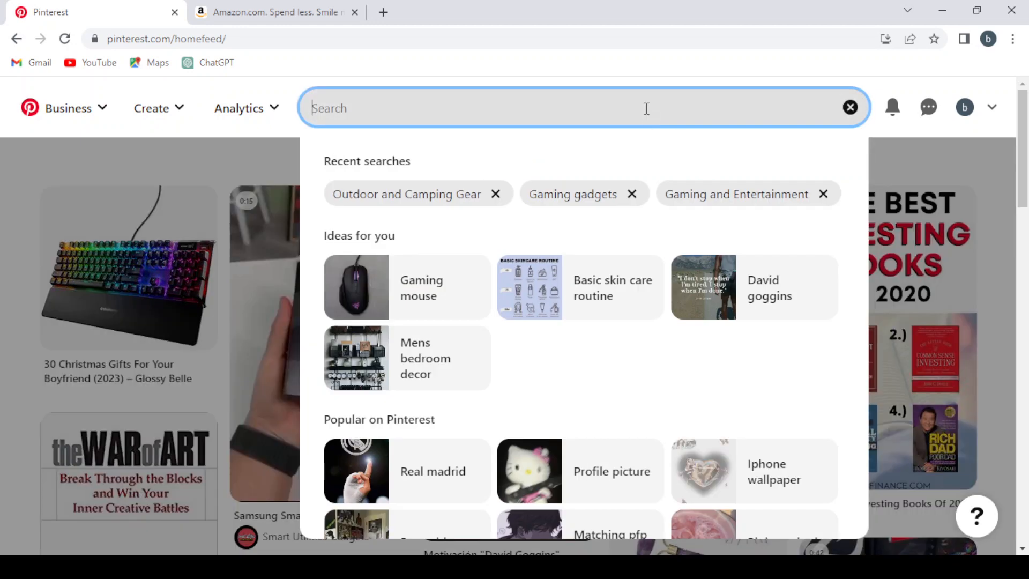
type("Outdoor and Camping Gear")
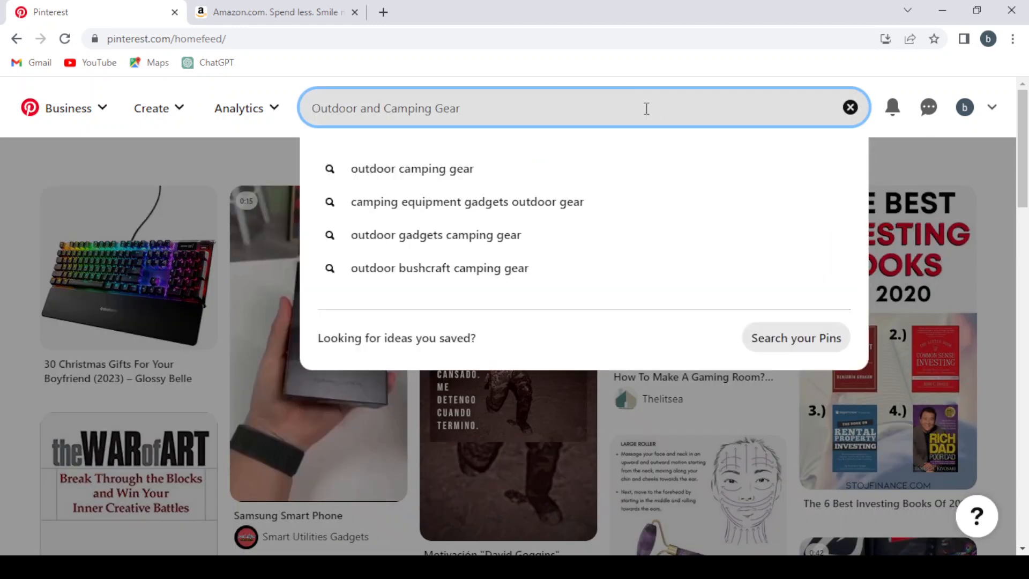
key("Return")
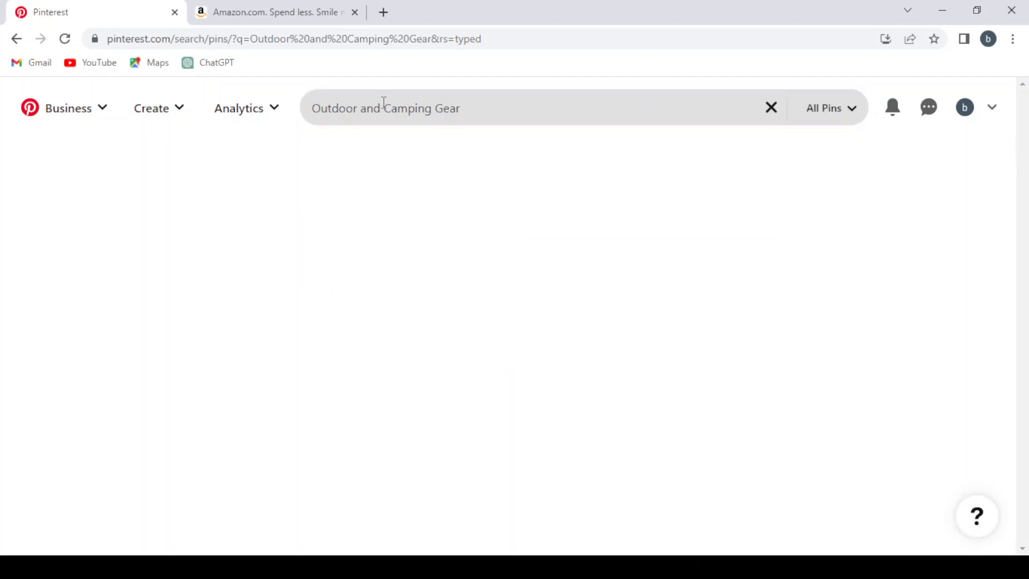
Shorten the search query to "Camping Gear" and run the search.
left_click(384, 102)
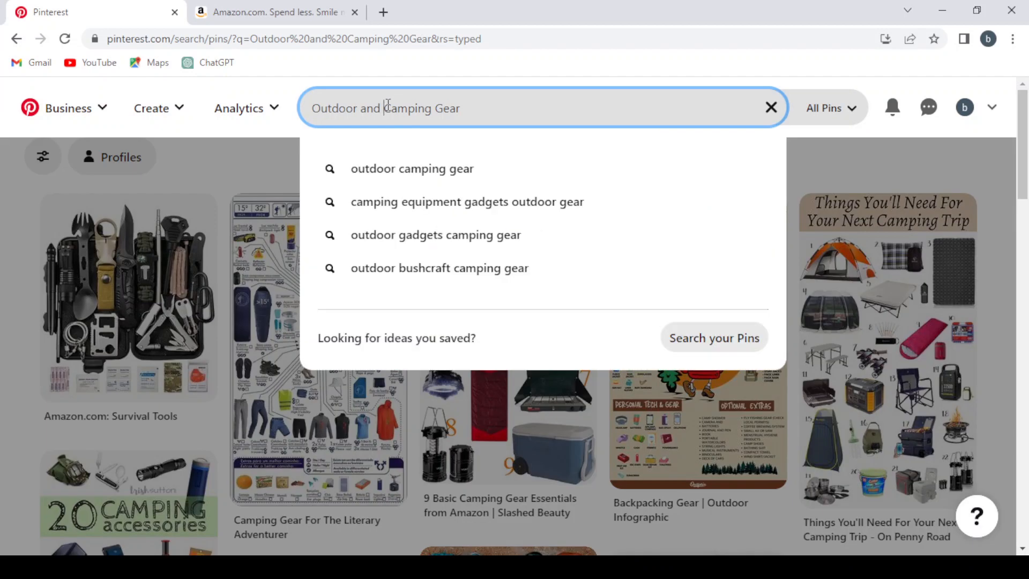
key("BackSpace")
key("BackSpace")
key("BackSpace")
key("BackSpace")
key("BackSpace")
key("BackSpace")
key("BackSpace")
key("BackSpace")
key("BackSpace")
key("BackSpace")
key("BackSpace")
key("BackSpace")
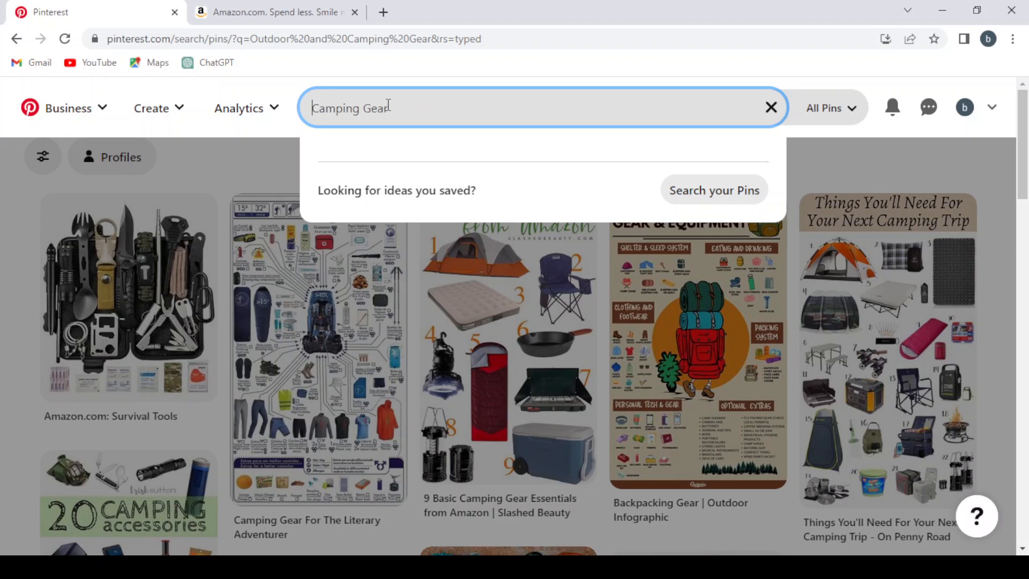
key("Return")
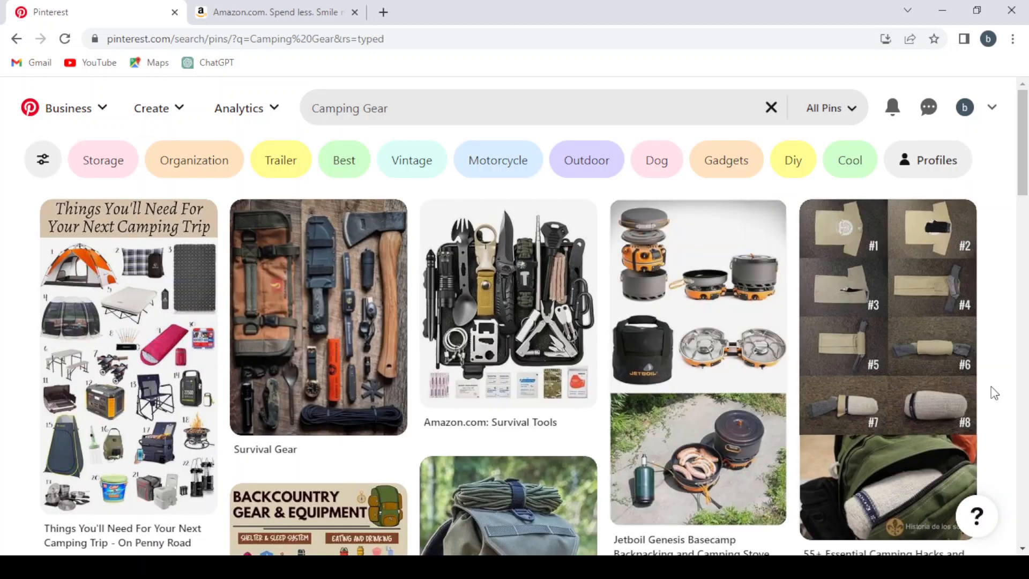
Open the Jetboil Genesis Basecamp camping stove pin from the results and review its images, description and comments.
scroll(690, 289, "down", 2)
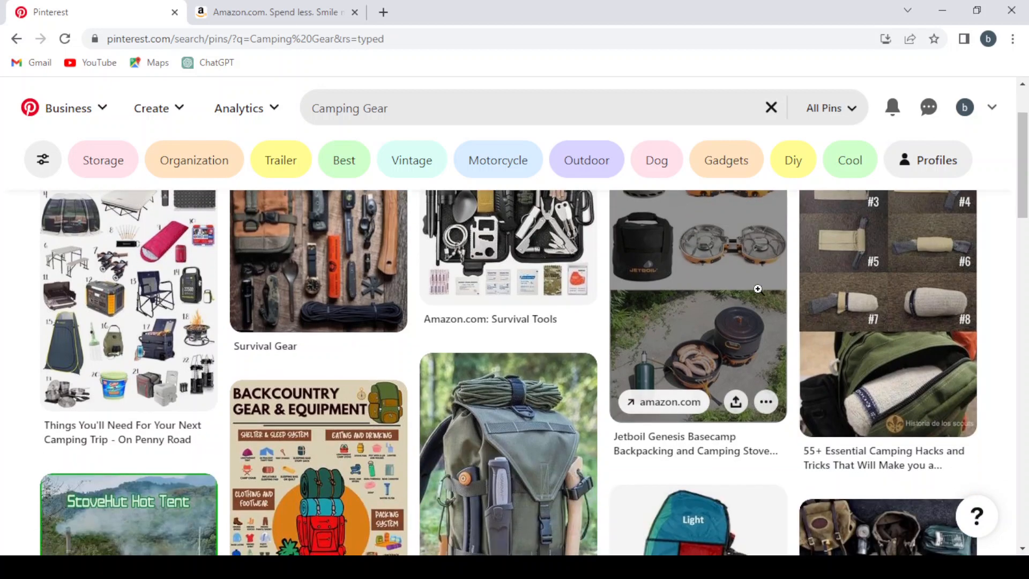
left_click(704, 291)
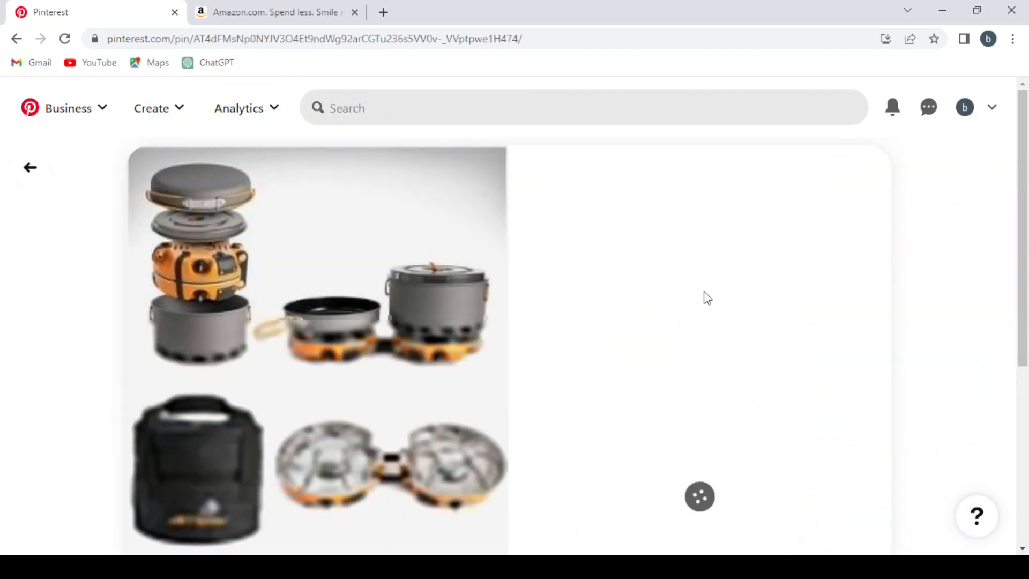
scroll(598, 312, "down", 2)
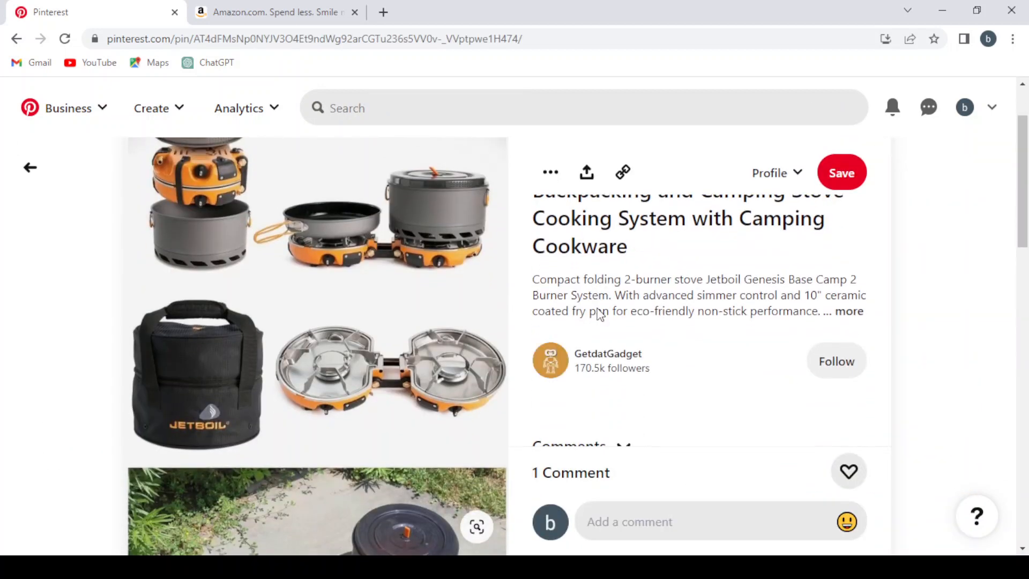
scroll(599, 313, "down", 2)
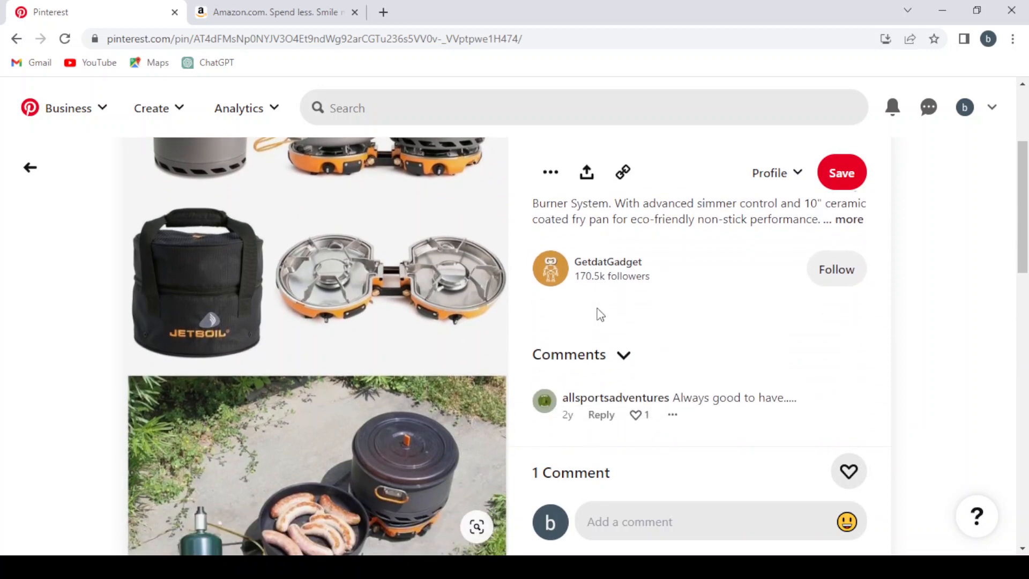
scroll(599, 314, "up", 2)
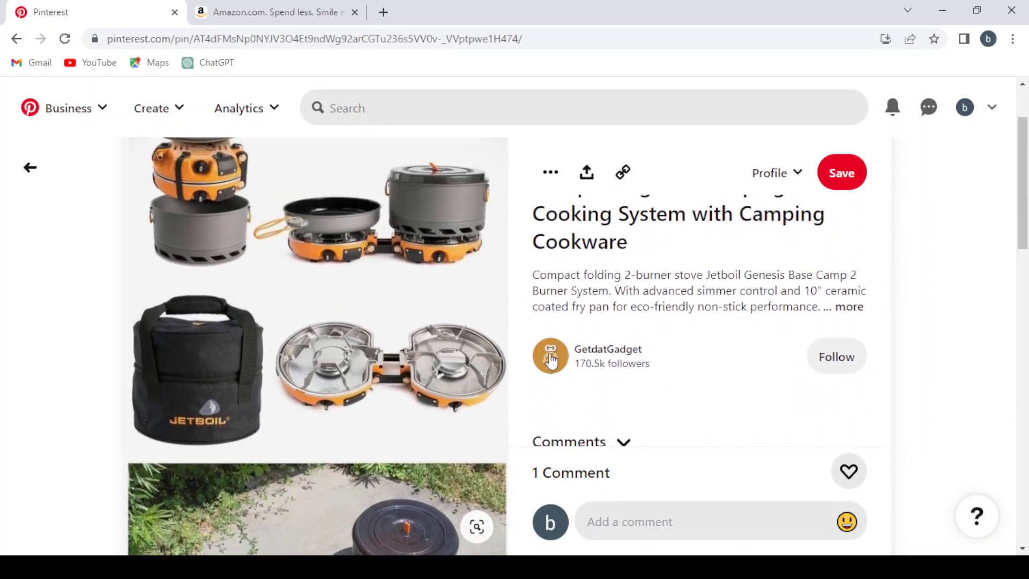
scroll(659, 353, "down", 5)
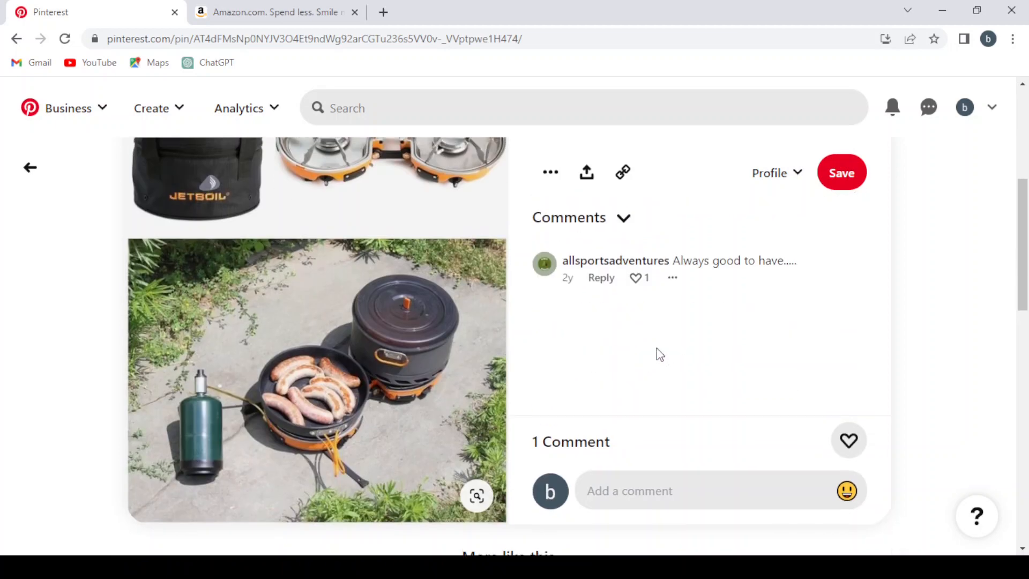
scroll(659, 354, "up", 7)
scroll(659, 353, "down", 2)
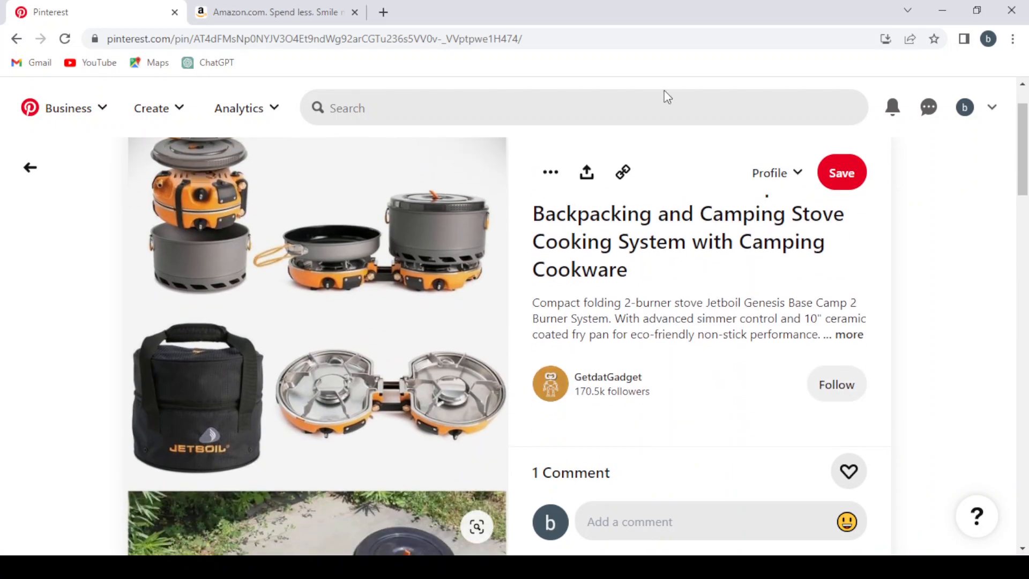
Download the Jetboil stove pin's image and view the GetdatGadget profile in its own browser tab.
left_click(645, 159)
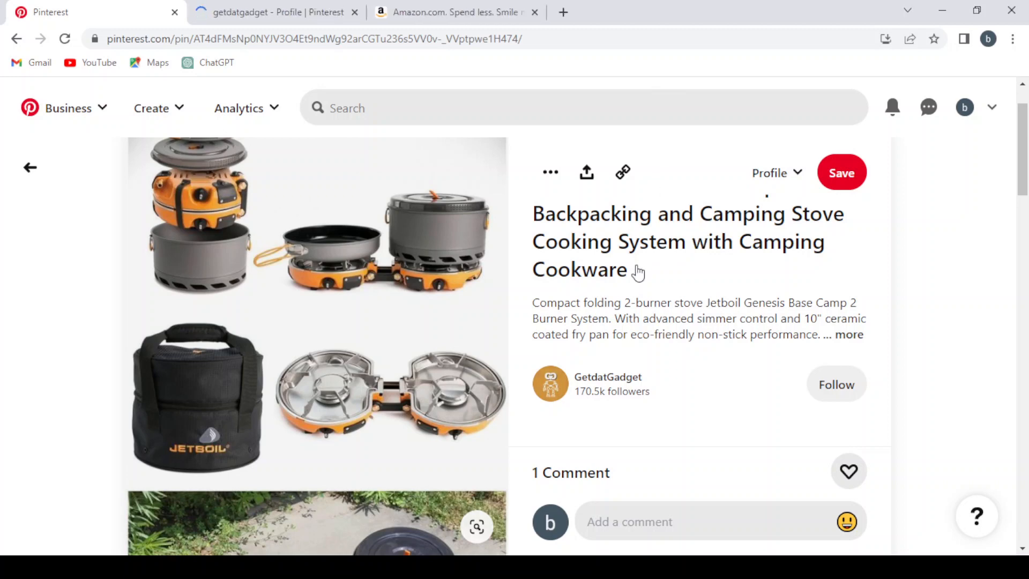
left_click(552, 173)
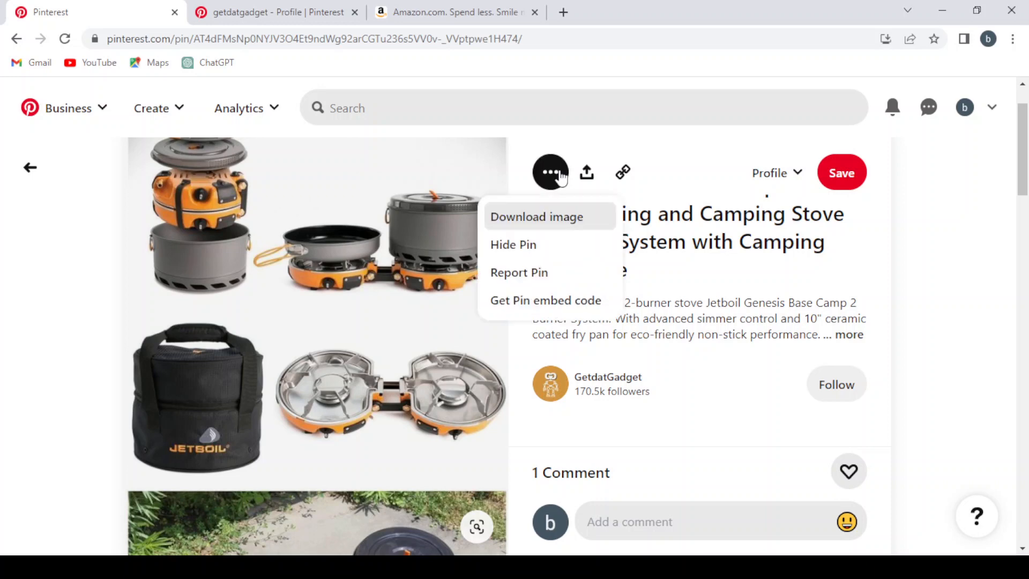
left_click(528, 230)
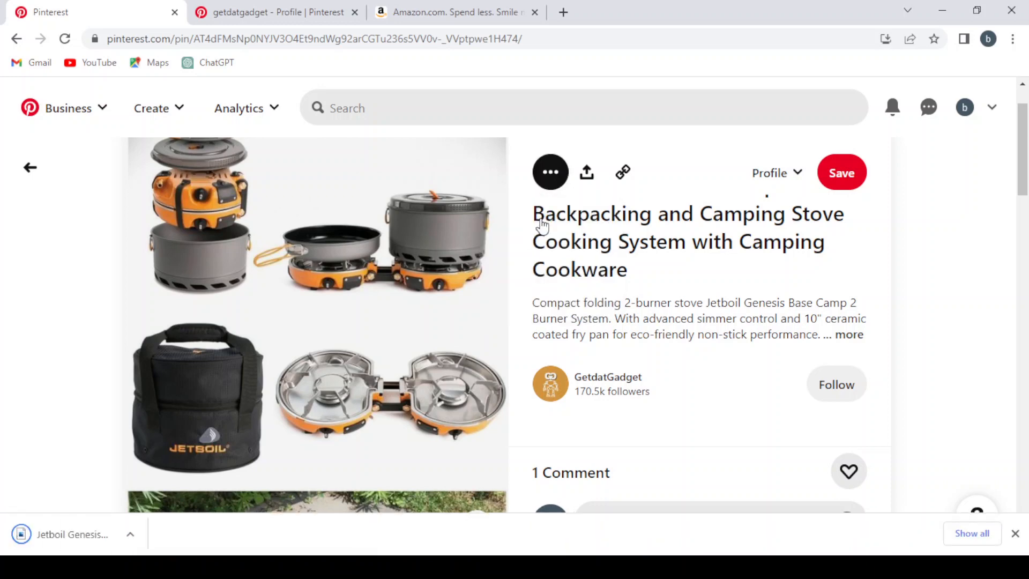
left_click(273, 12)
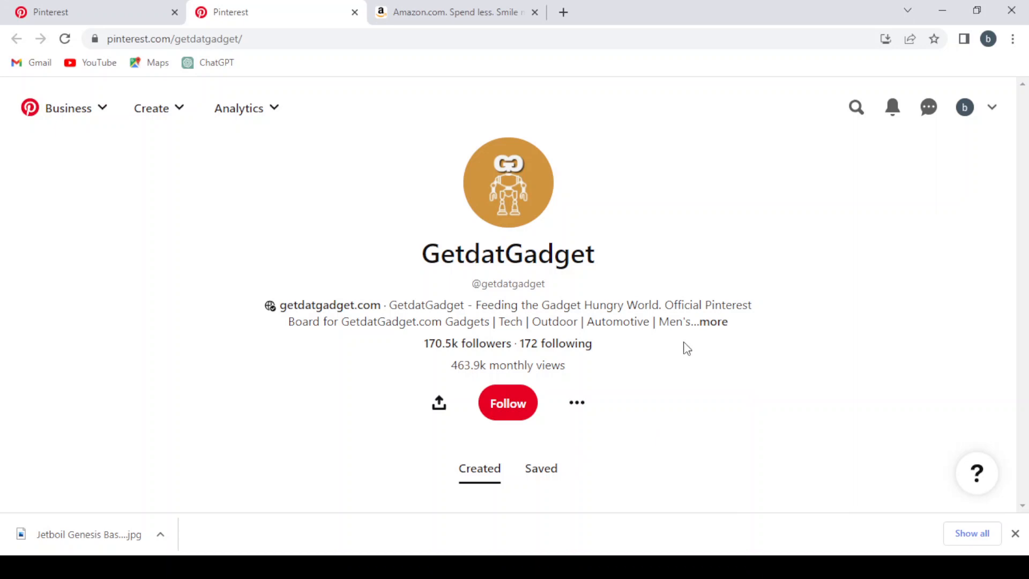
Examine the GetdatGadget profile's saved section and its created pins.
left_click(533, 476)
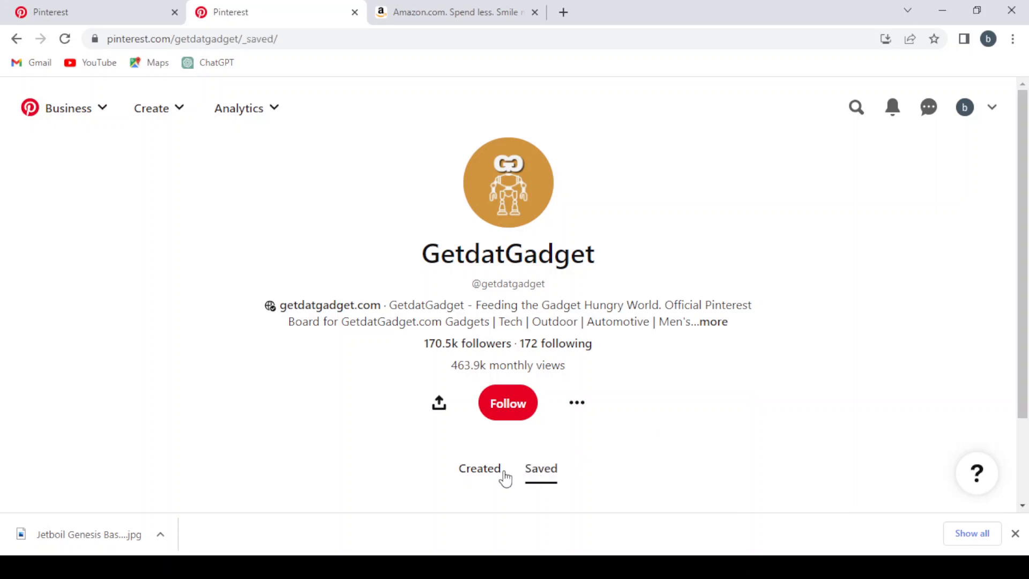
left_click(482, 474)
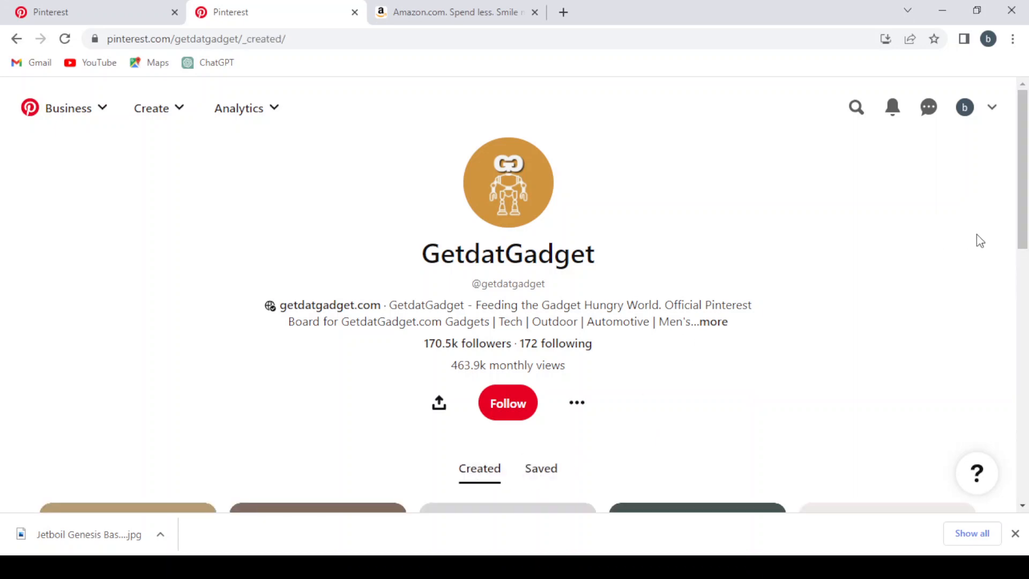
scroll(923, 248, "down", 5)
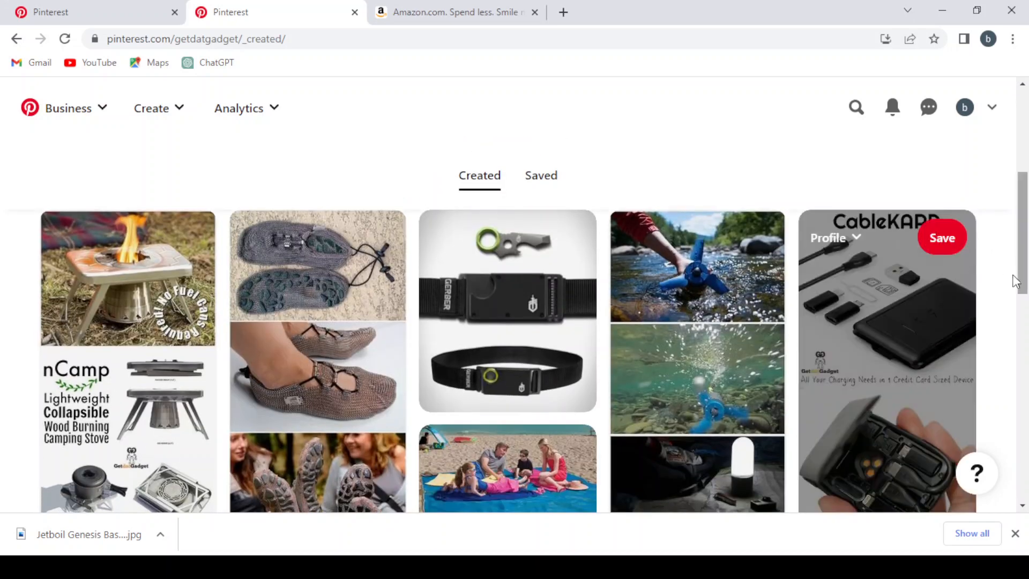
scroll(1015, 284, "down", 5)
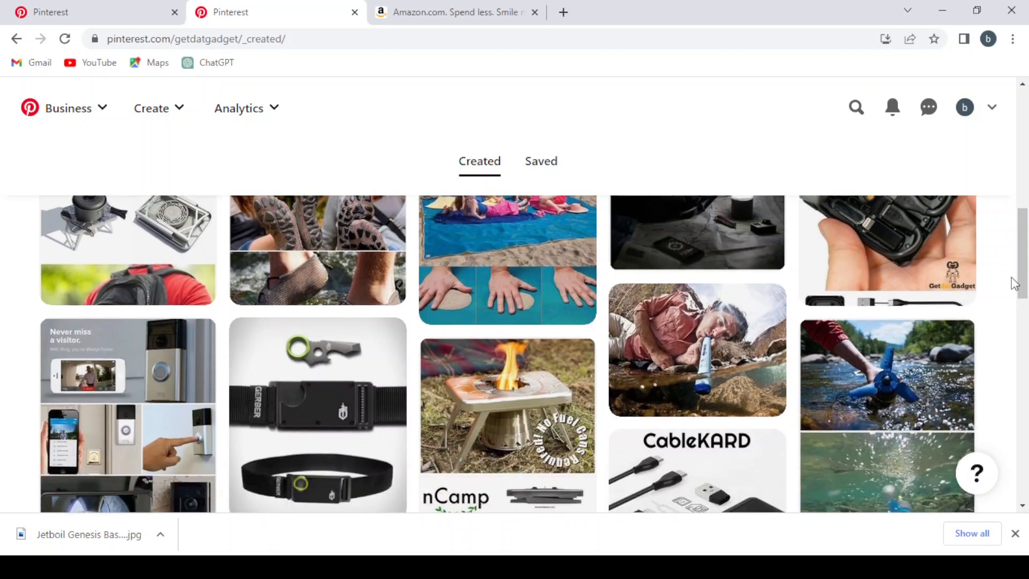
scroll(877, 259, "down", 2)
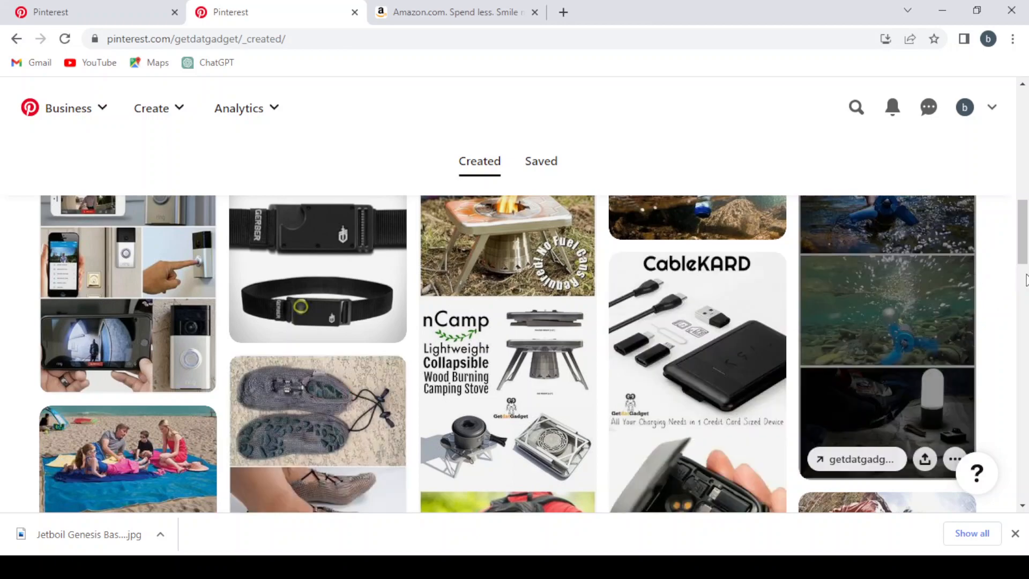
scroll(1026, 279, "up", 5)
scroll(1027, 279, "down", 10)
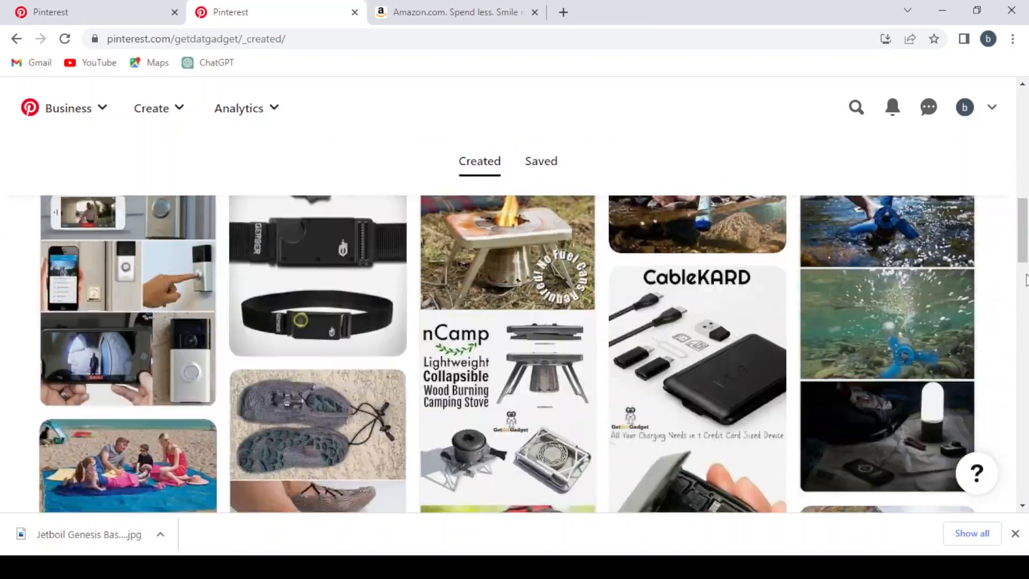
scroll(1027, 280, "down", 10)
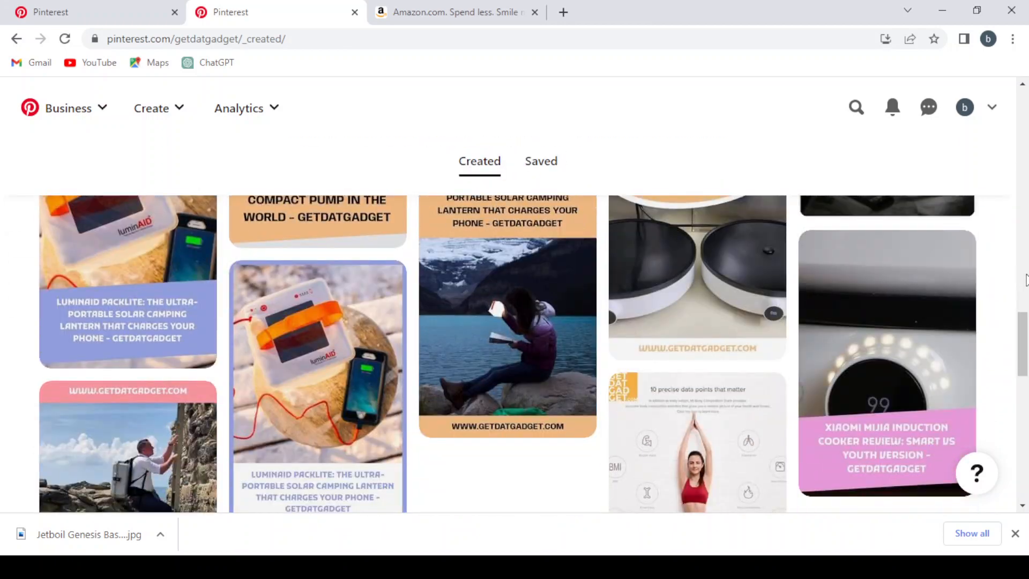
scroll(1026, 280, "down", 10)
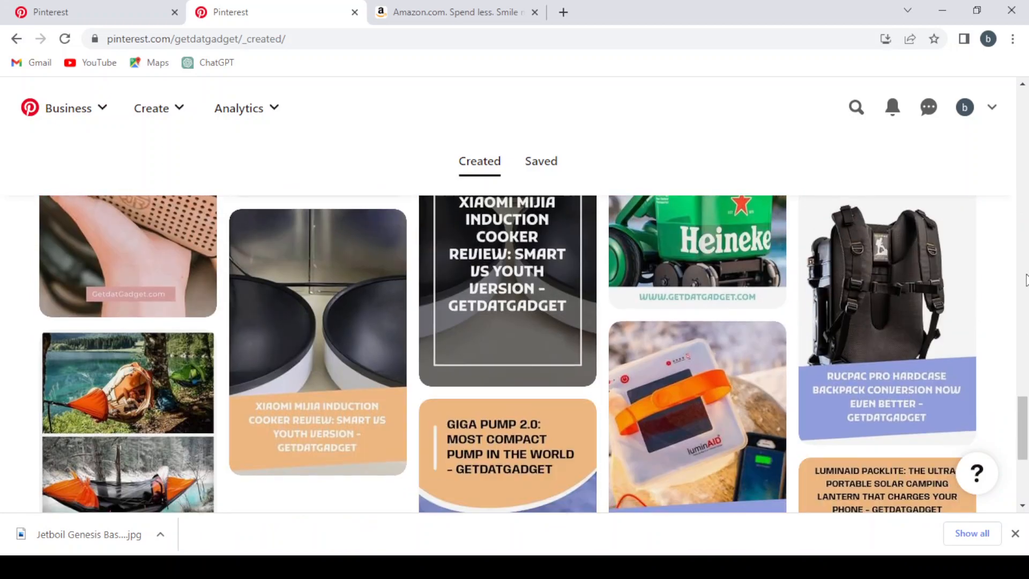
scroll(1026, 280, "up", 15)
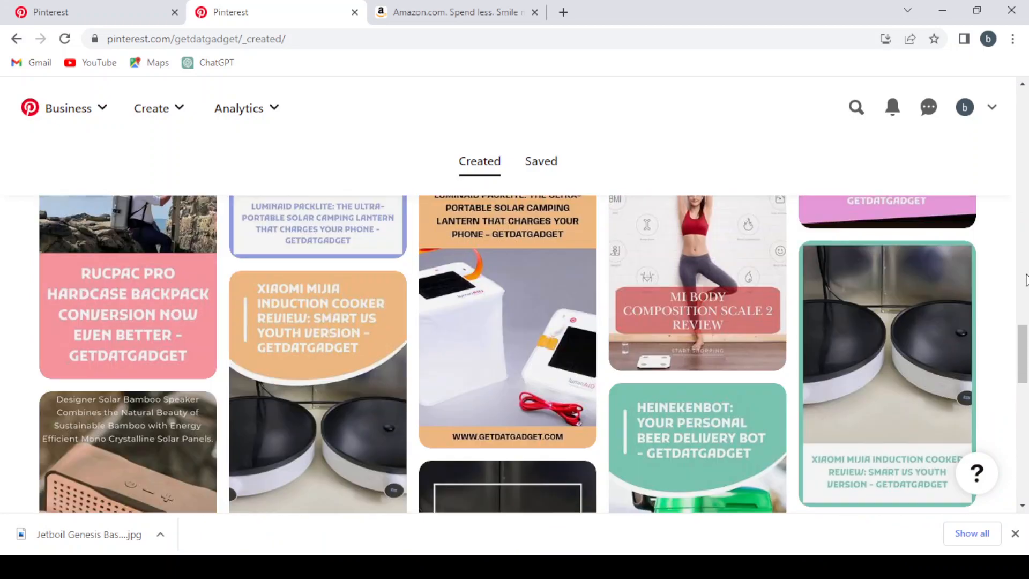
scroll(1027, 280, "up", 5)
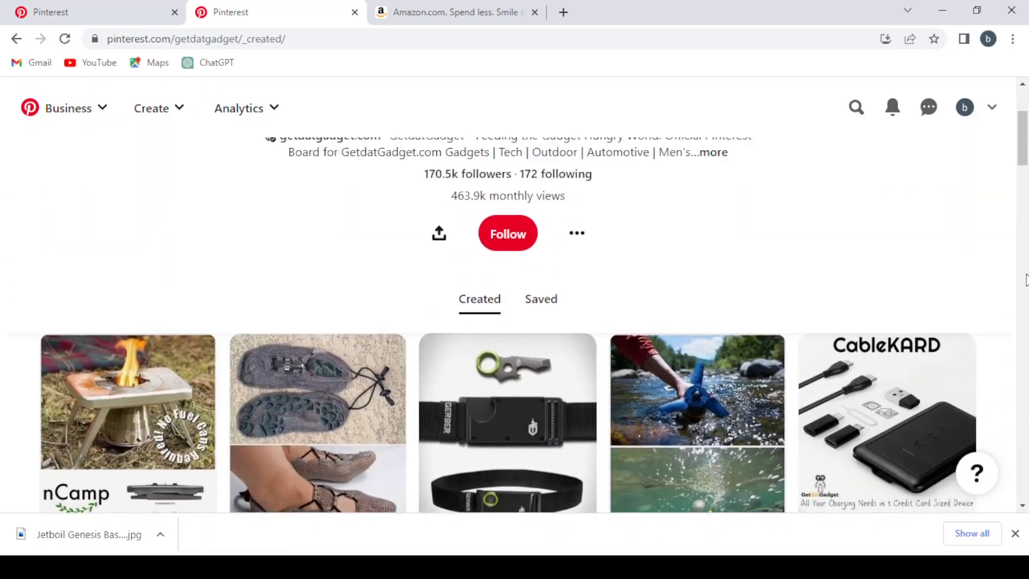
scroll(628, 240, "down", 5)
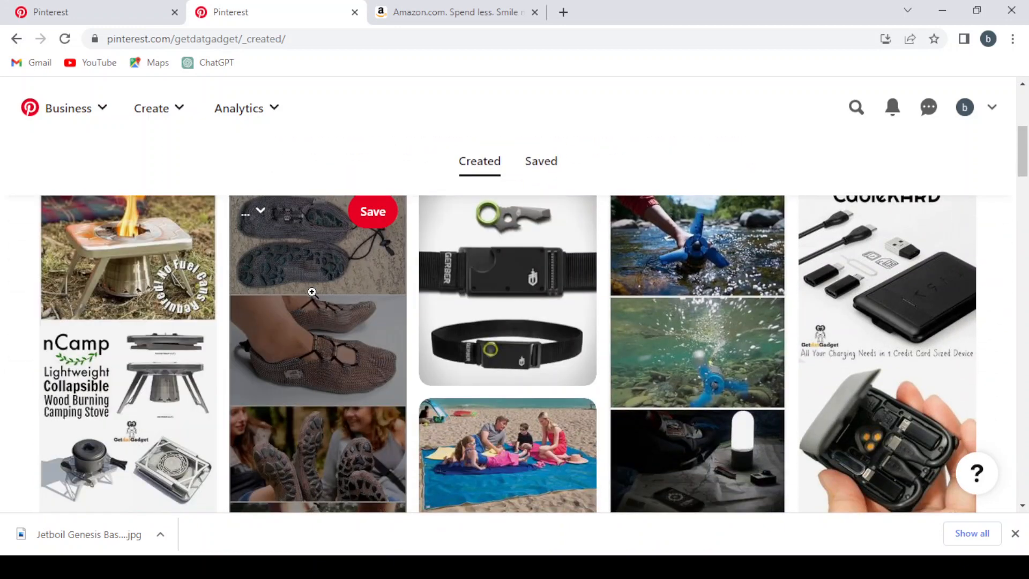
Open the nCamp wood burning camping stove pin, review its images, description, comments and similar pins, and close its browser tab.
left_click(96, 326)
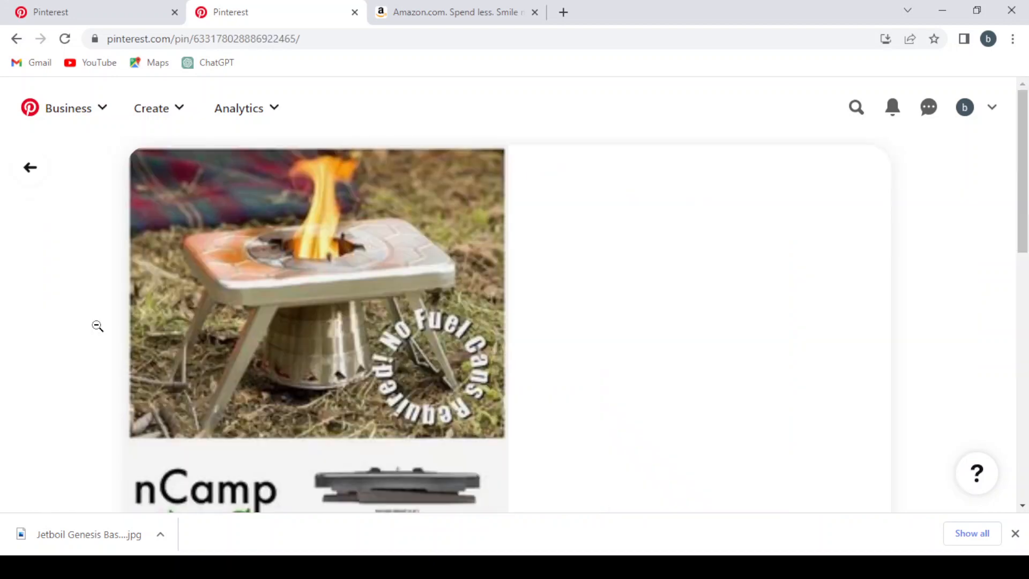
scroll(854, 319, "down", 15)
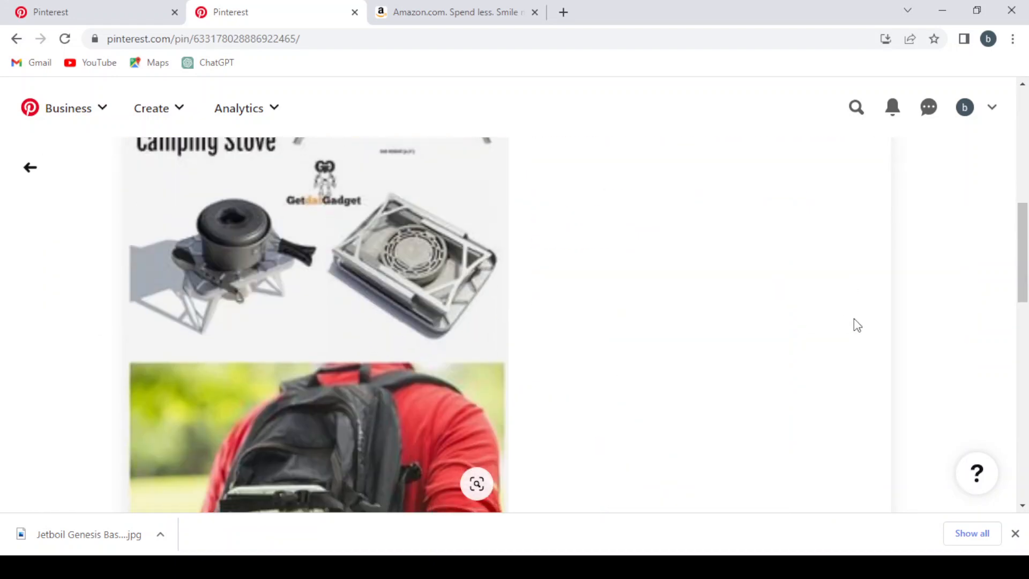
scroll(853, 320, "up", 5)
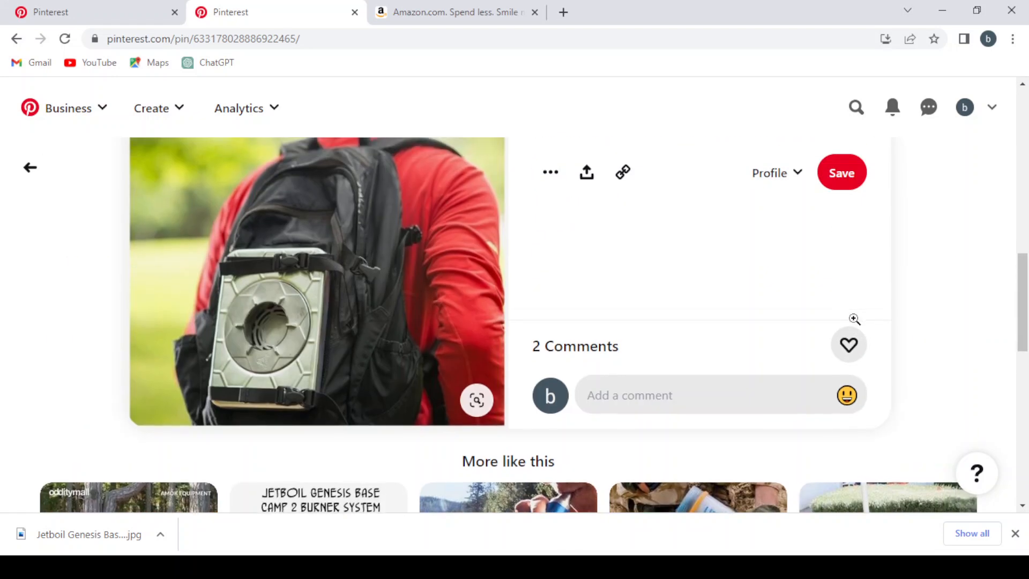
scroll(730, 357, "up", 5)
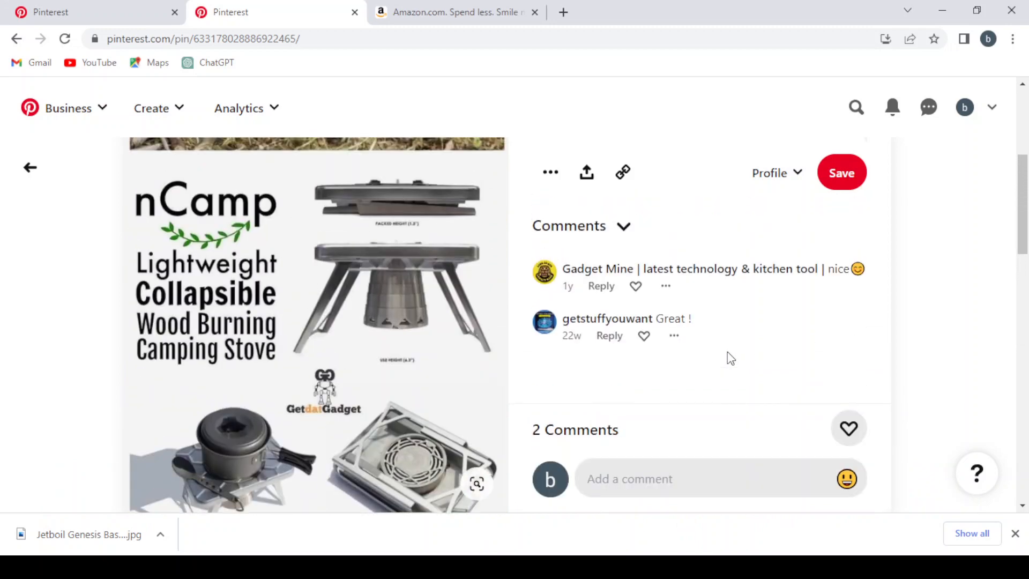
scroll(727, 353, "up", 3)
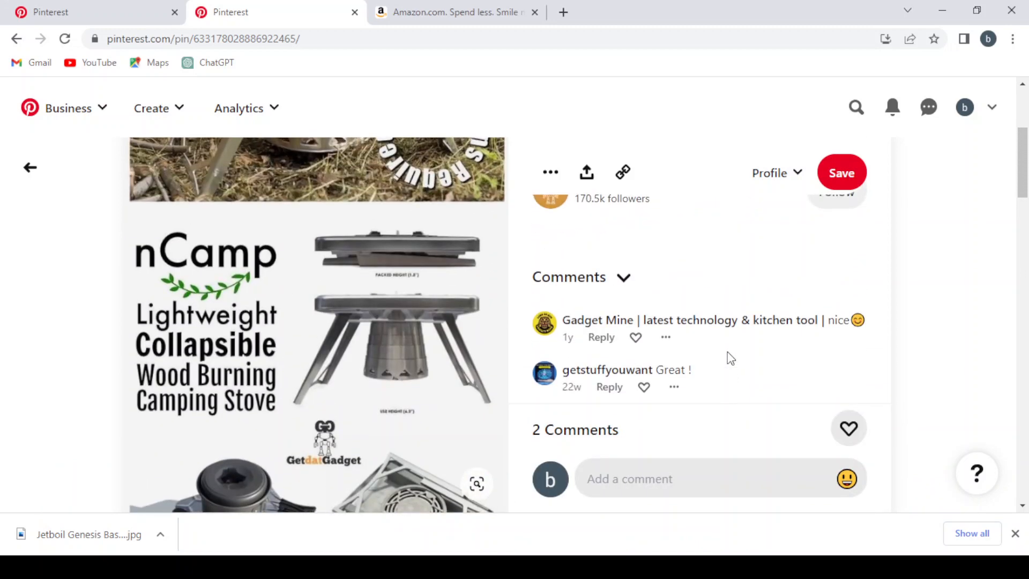
scroll(727, 354, "up", 3)
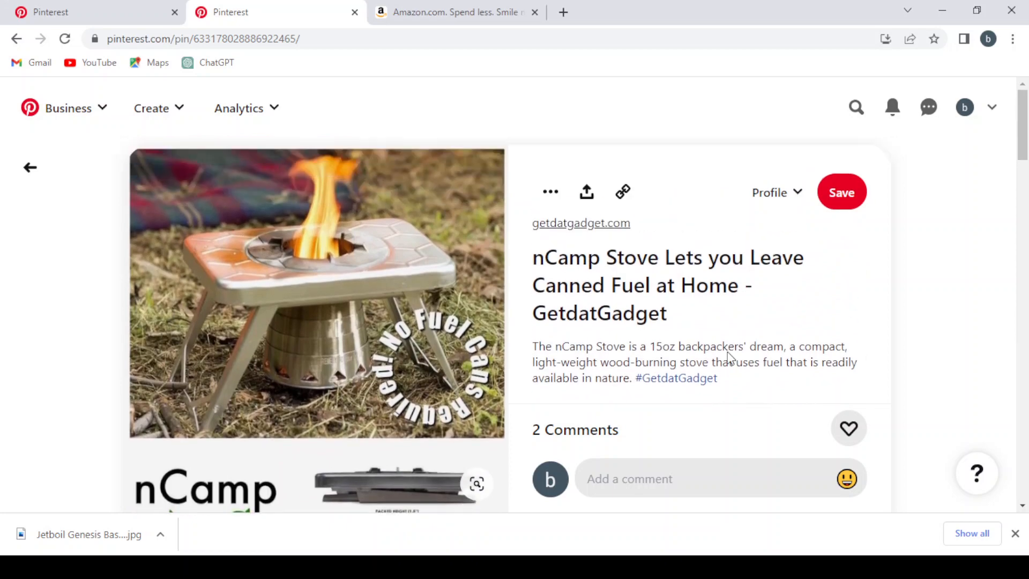
scroll(729, 352, "down", 5)
scroll(727, 352, "down", 8)
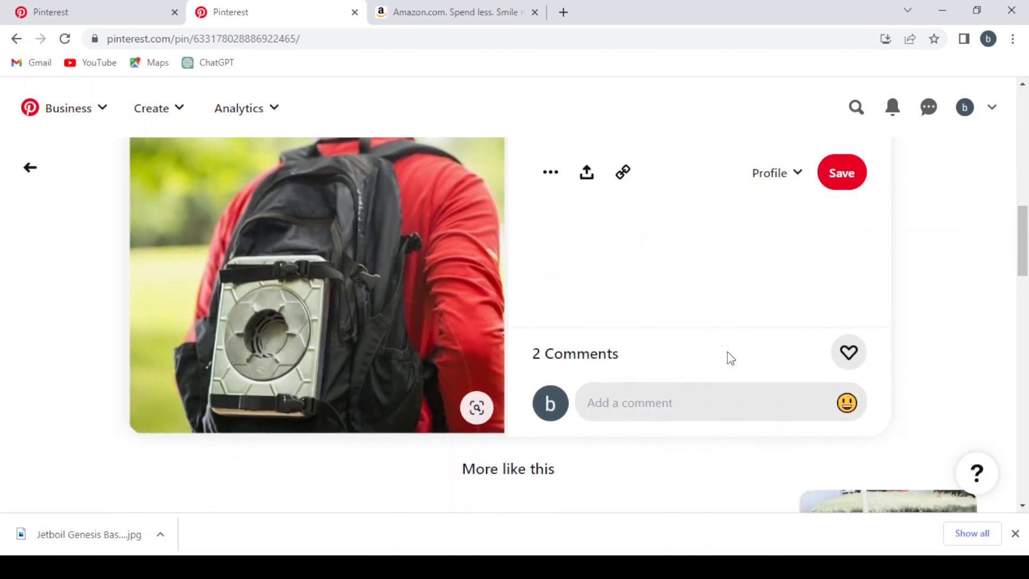
scroll(909, 366, "down", 5)
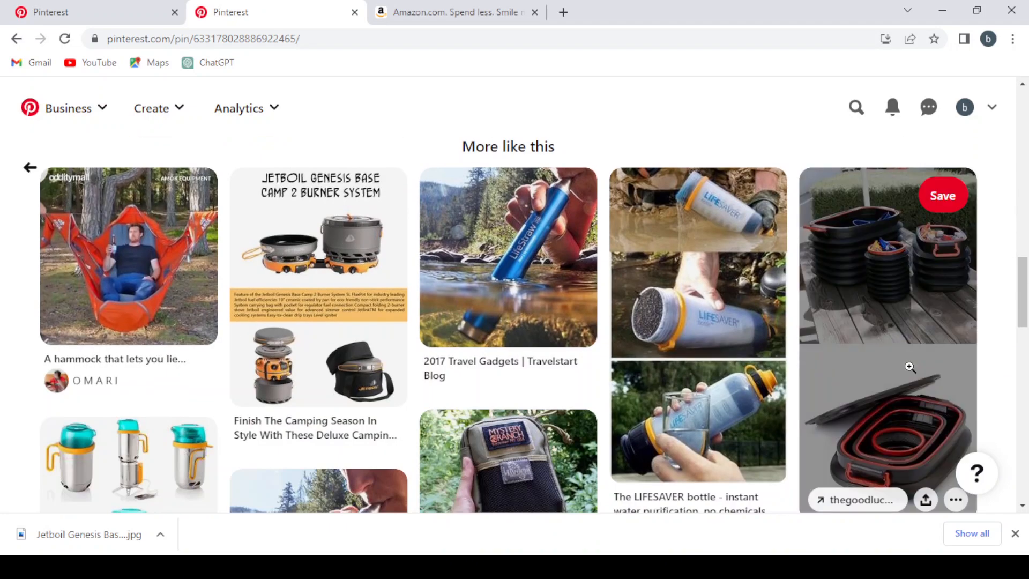
scroll(909, 366, "down", 5)
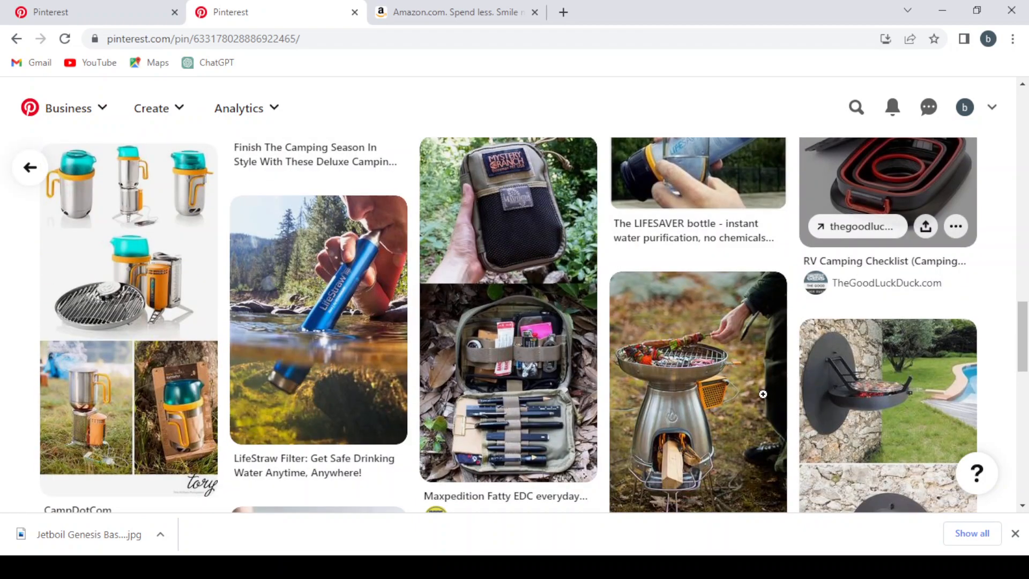
scroll(760, 391, "up", 10)
scroll(764, 395, "up", 5)
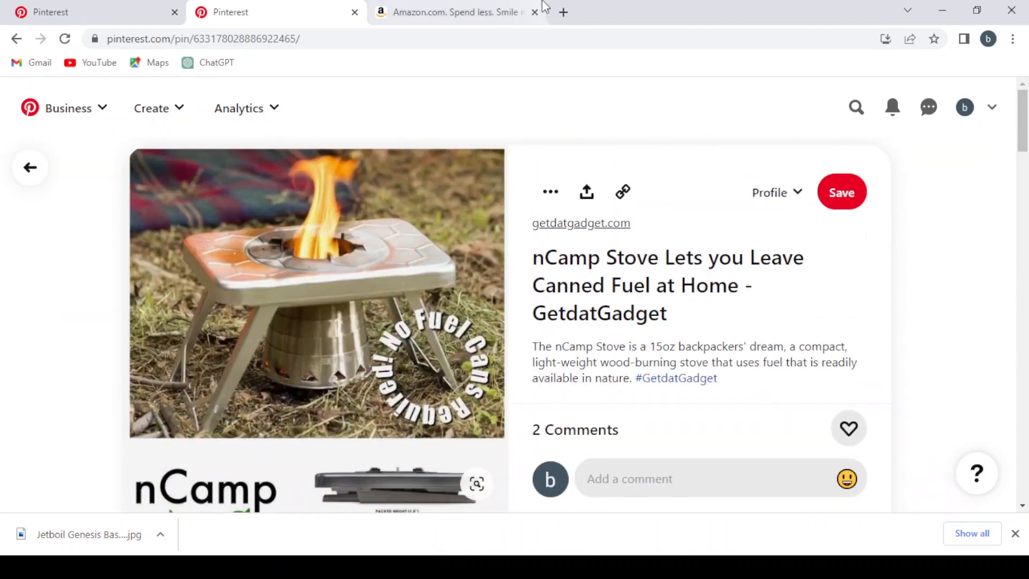
left_click(356, 13)
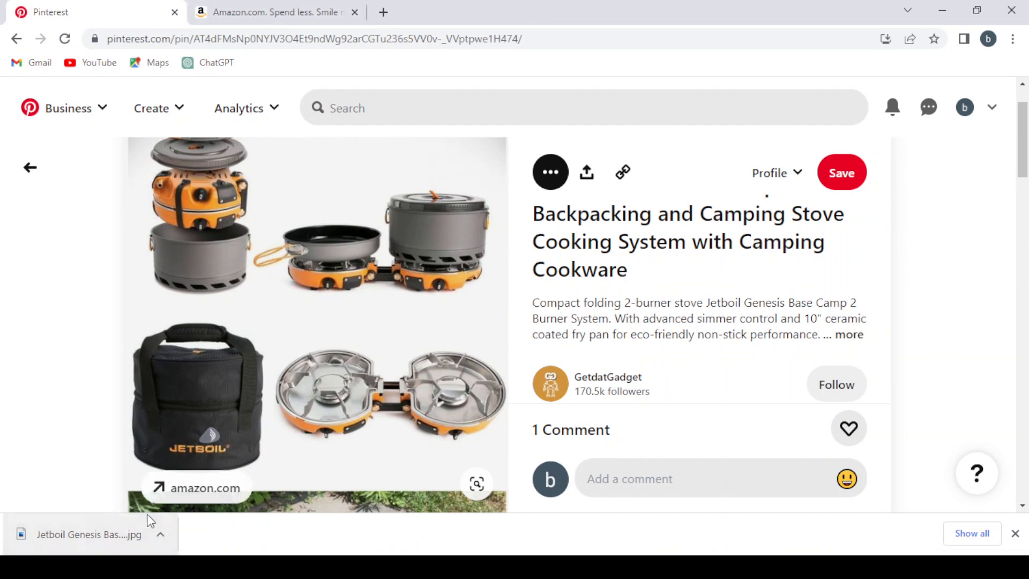
Open the Idea Pin builder in a new browser tab and copy the title of the Jetboil stove pin.
left_click(170, 107)
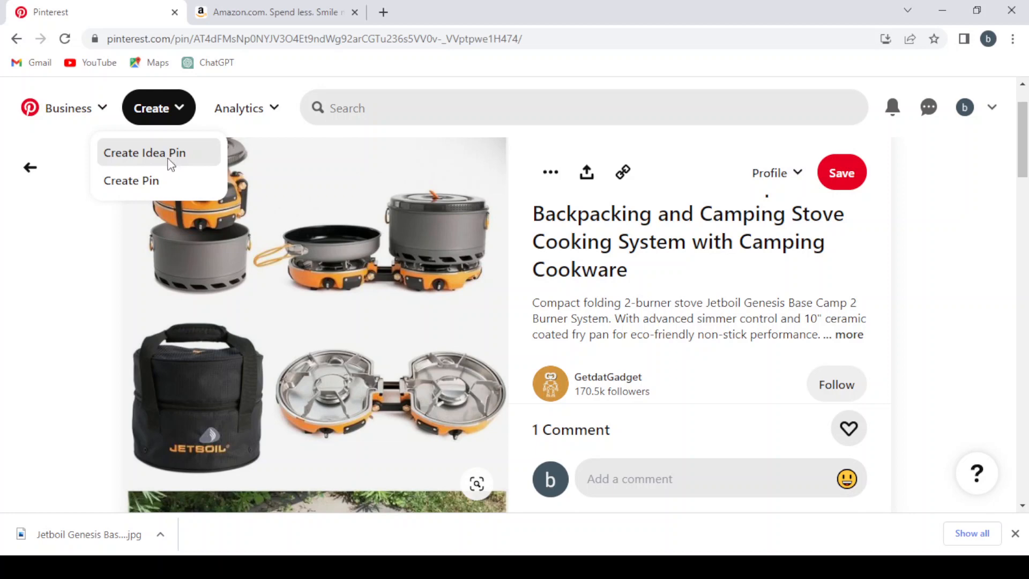
left_click(197, 173)
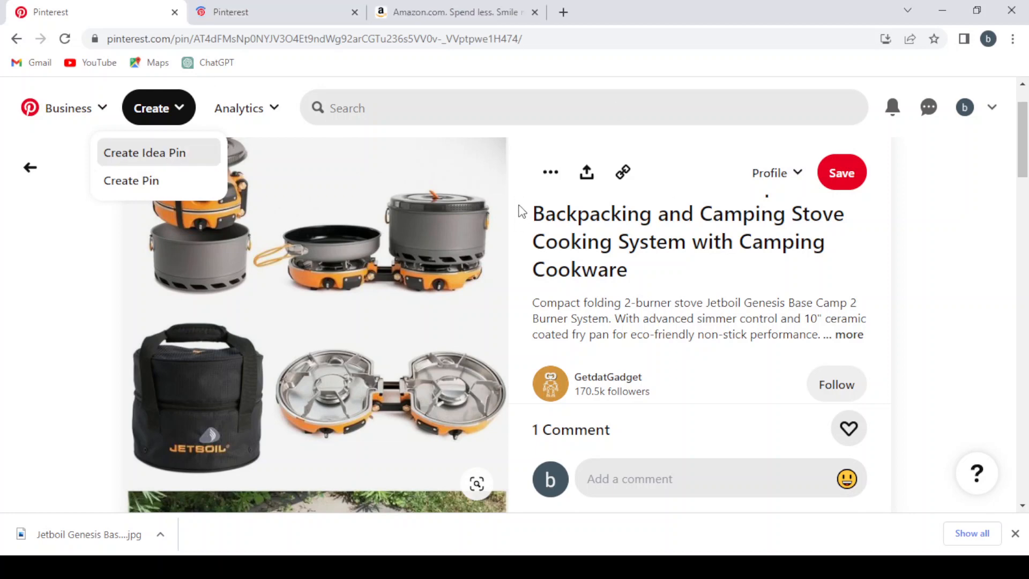
left_click_drag(520, 207, 845, 266)
key("ctrl+c")
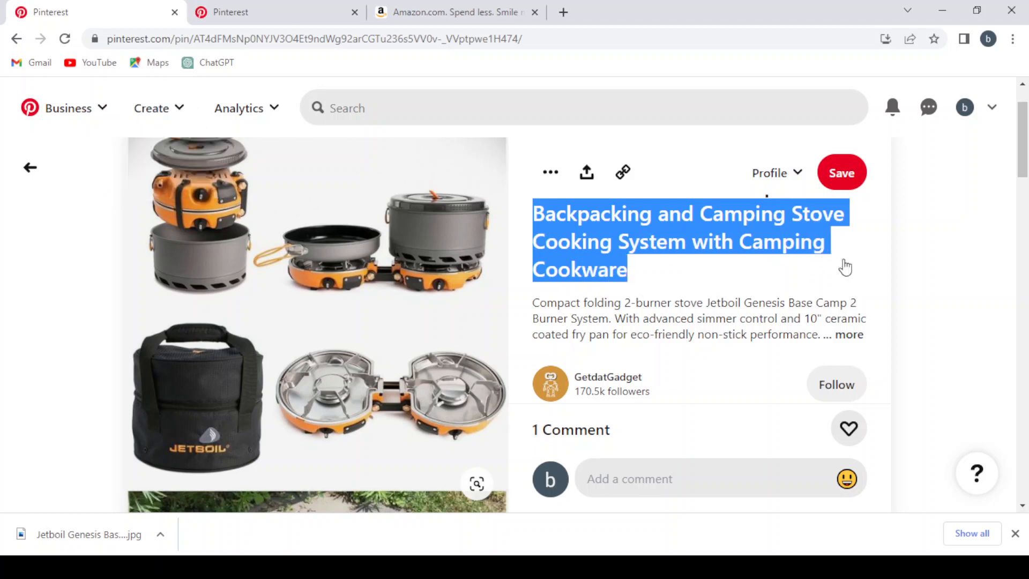
Create a new pin in the Idea Pin builder and upload the downloaded Jetboil Genesis image to it.
left_click(230, 12)
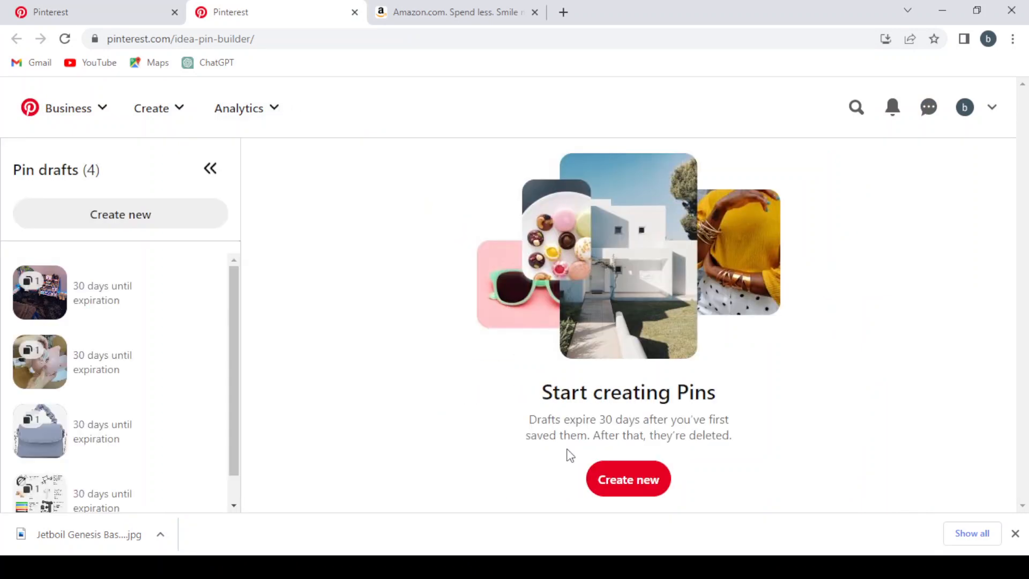
left_click(642, 493)
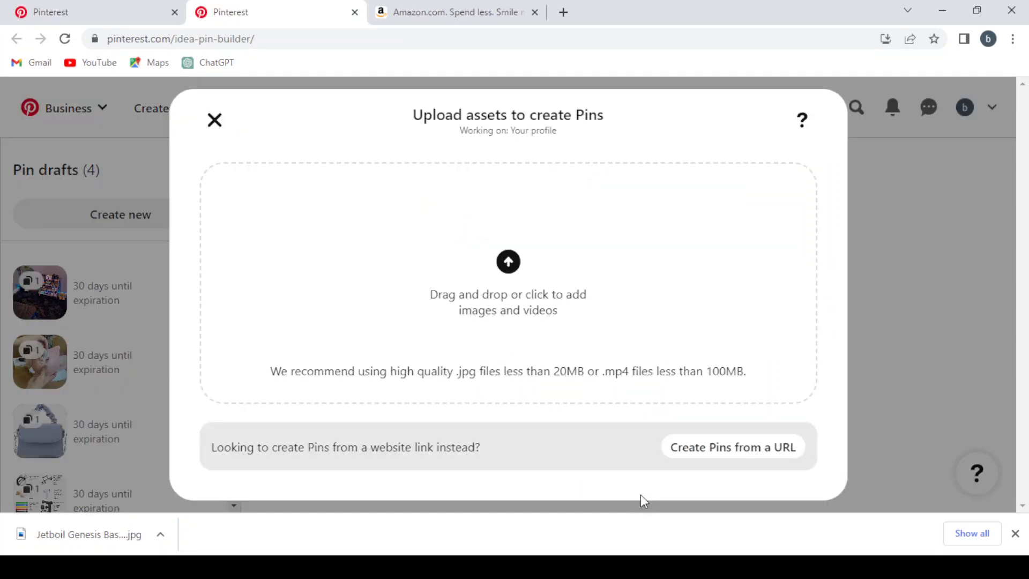
left_click_drag(80, 534, 570, 262)
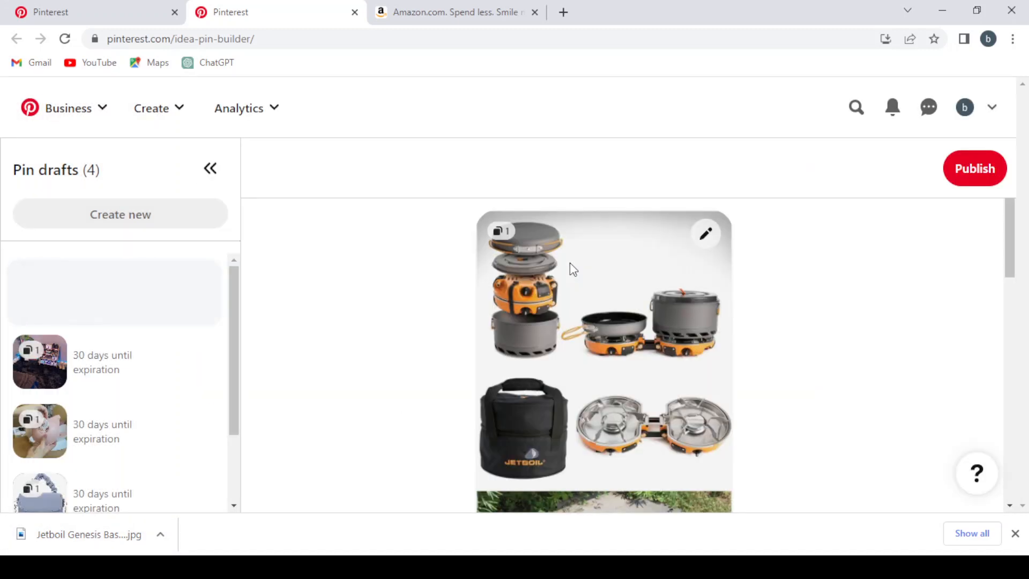
Paste "Backpacking and Camping Stove Cooking System with Camping Cookware" as the new pin's title.
scroll(818, 304, "down", 6)
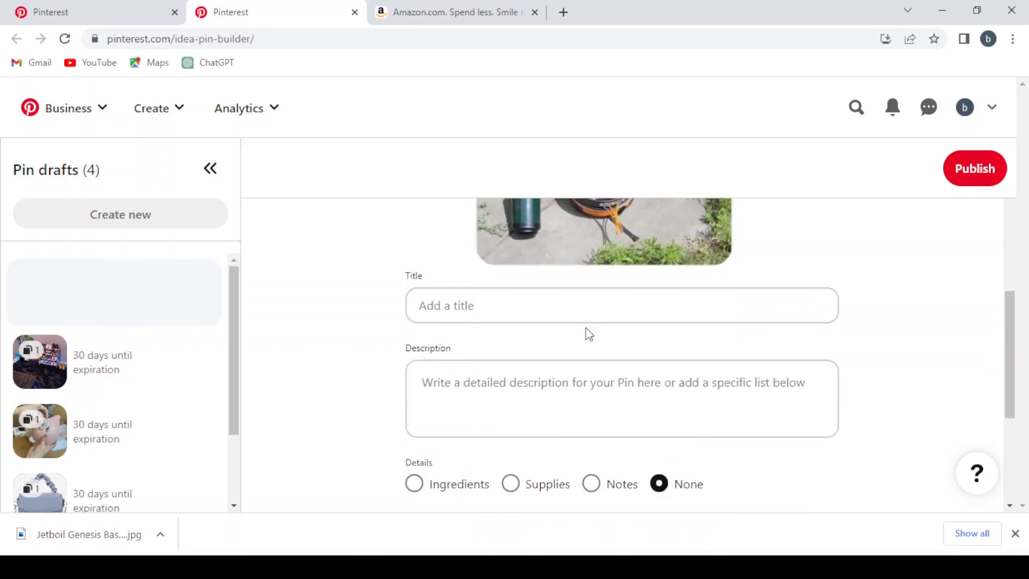
left_click(584, 322)
key("ctrl+v")
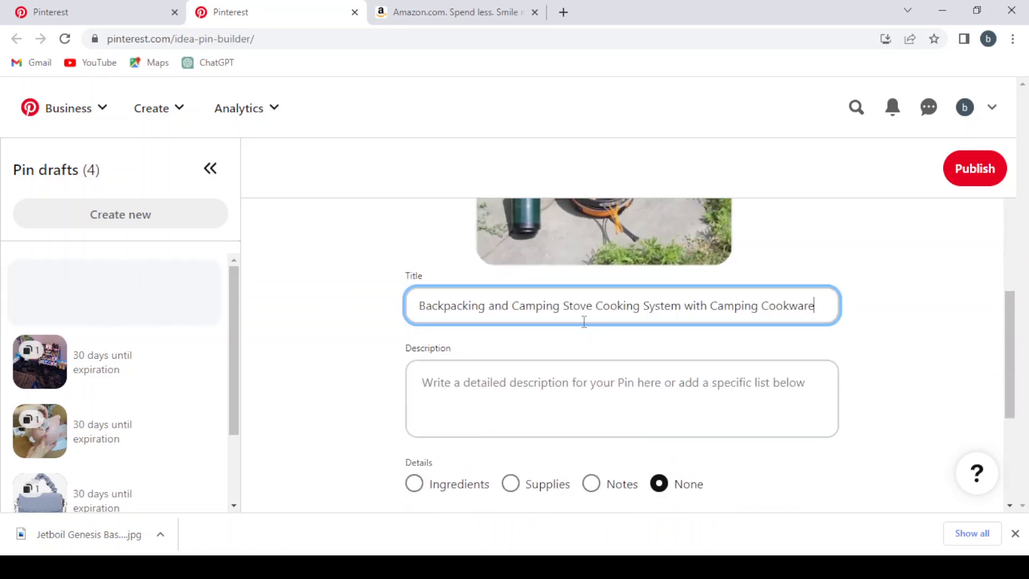
Expand the Jetboil stove pin's description and copy its text without the #affiliate tag.
left_click(454, 8)
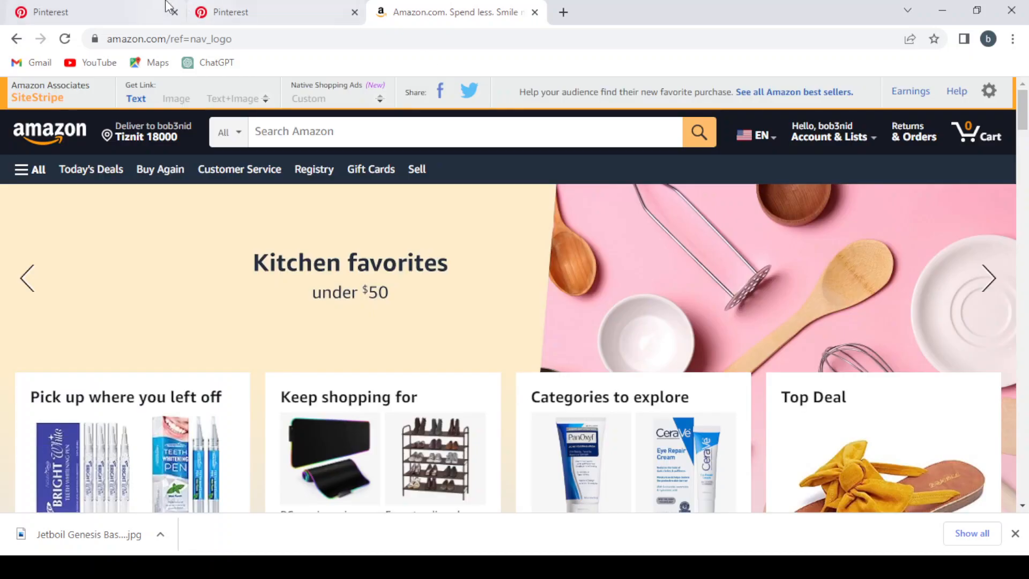
left_click(168, 7)
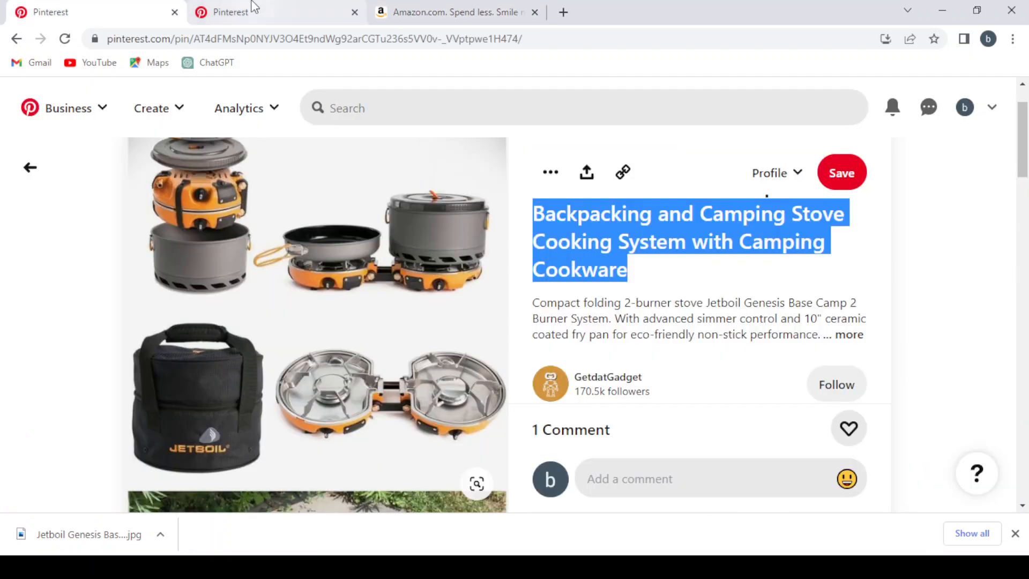
left_click(850, 338)
left_click_drag(519, 306, 828, 343)
key("ctrl+c")
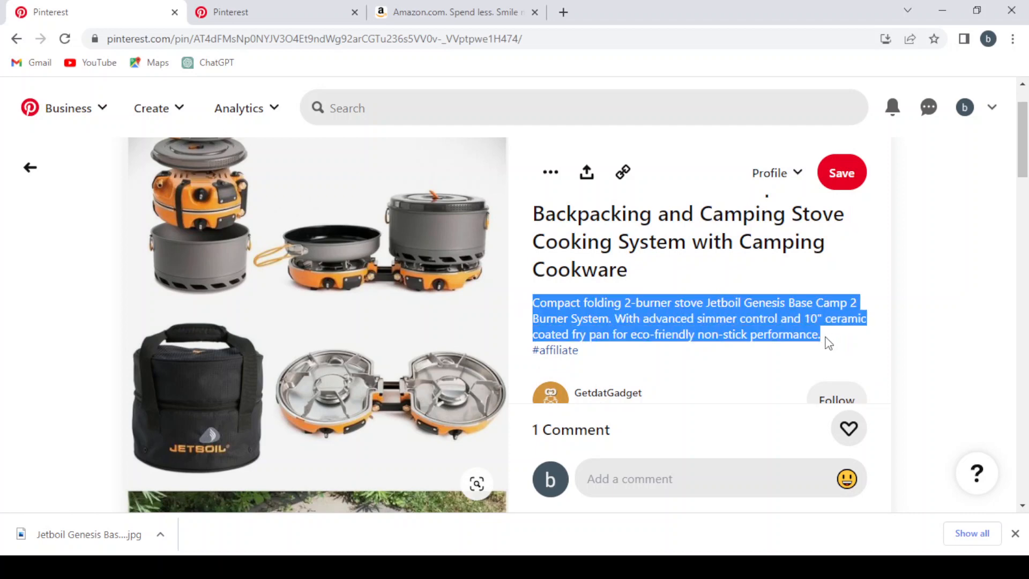
Paste the copied Jetboil Genesis Base Camp text as the new pin's description and check the draft's fields.
left_click(279, 8)
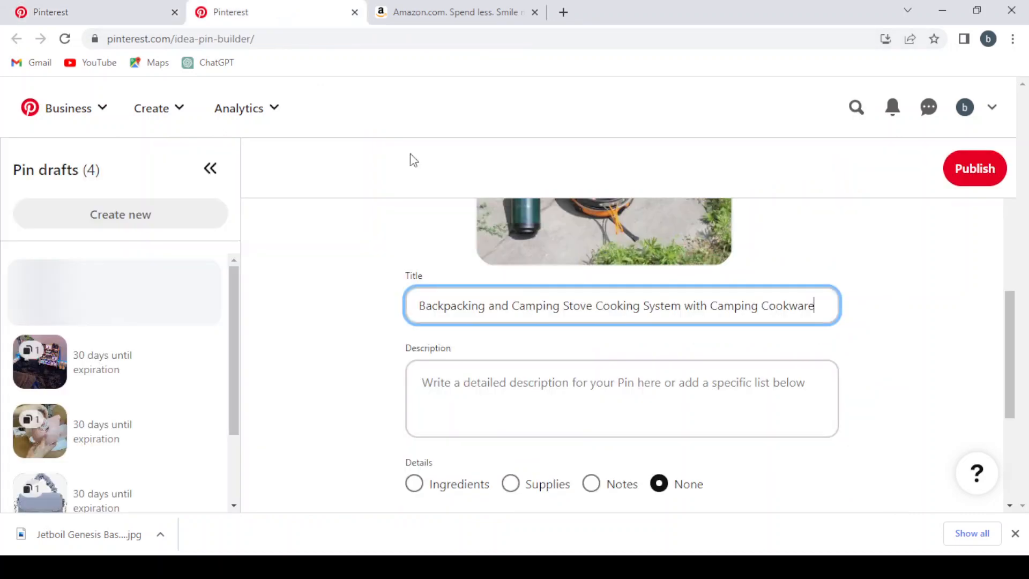
left_click(539, 375)
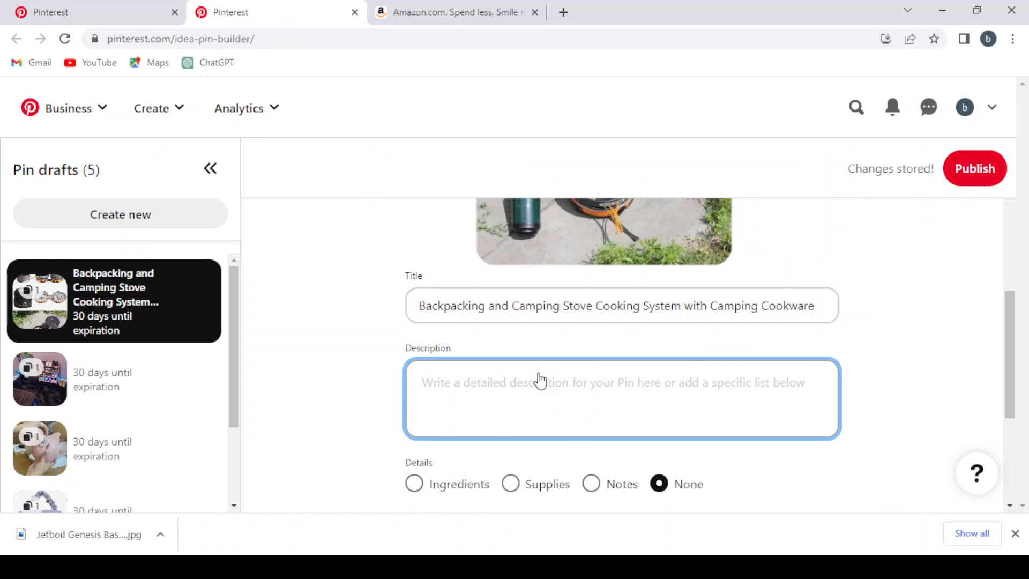
key("ctrl+v")
scroll(539, 378, "down", 5)
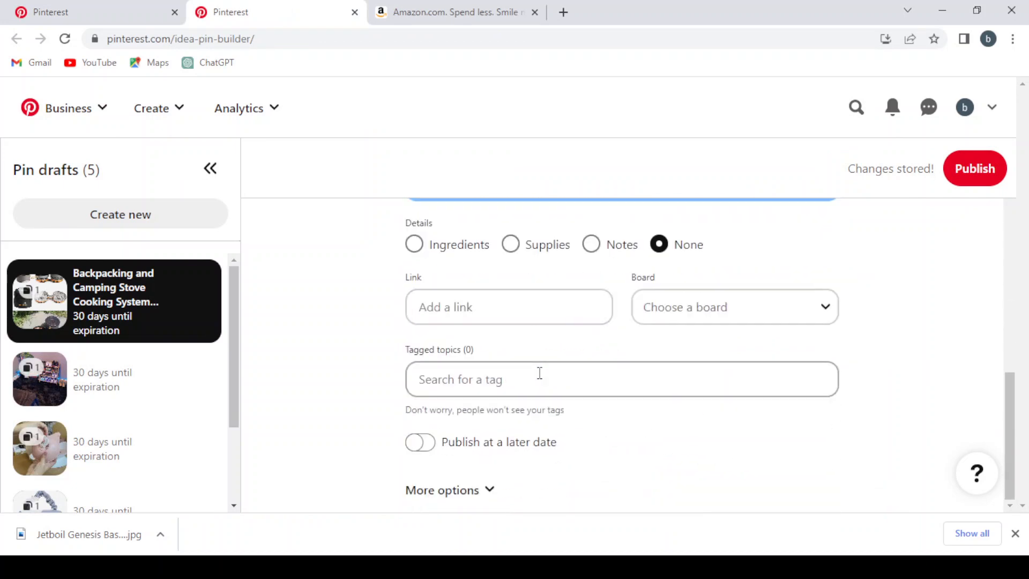
left_click(501, 306)
scroll(501, 306, "up", 10)
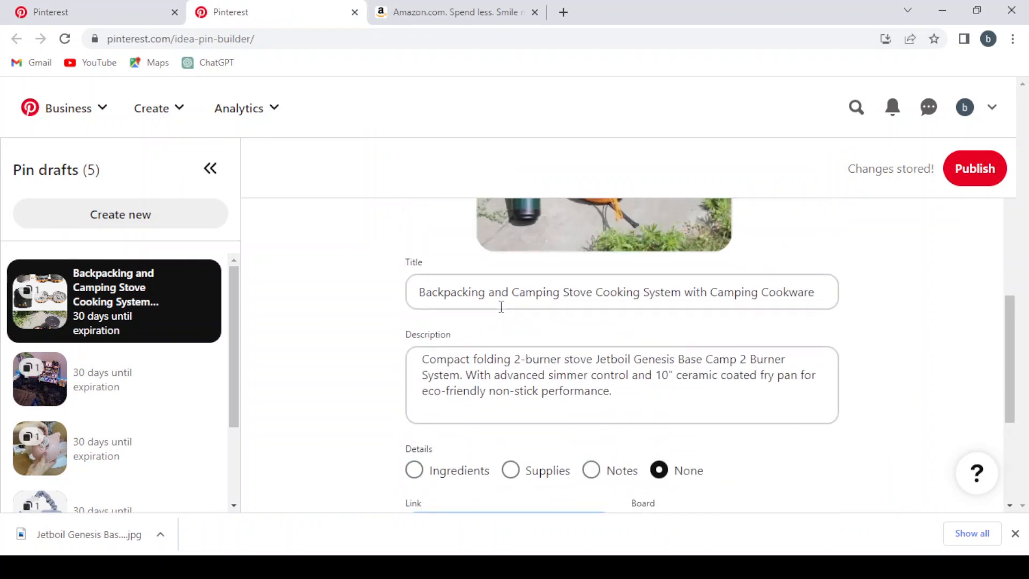
scroll(360, 354, "down", 6)
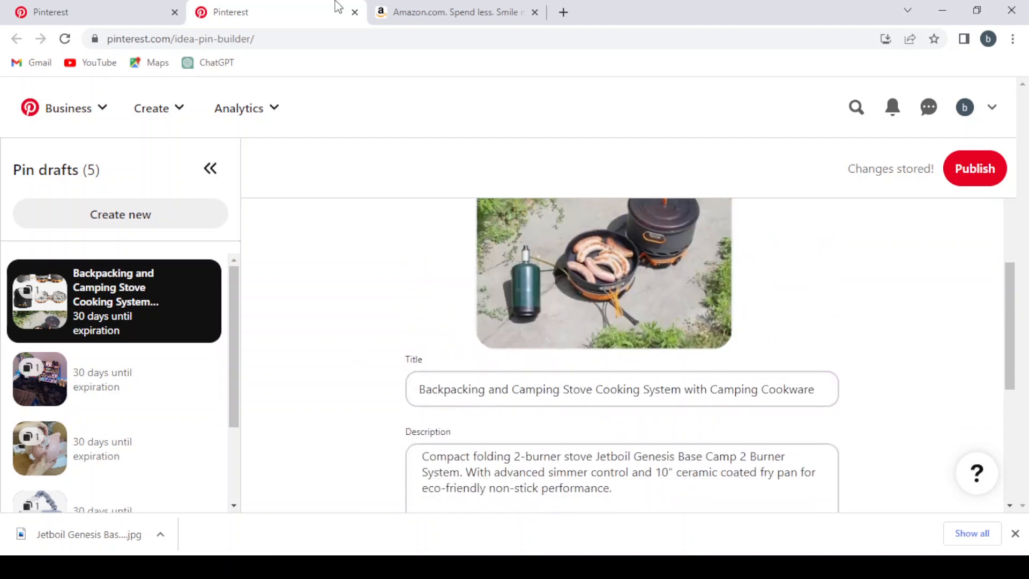
Switch to Amazon and search for "backpacking stove".
left_click(464, 8)
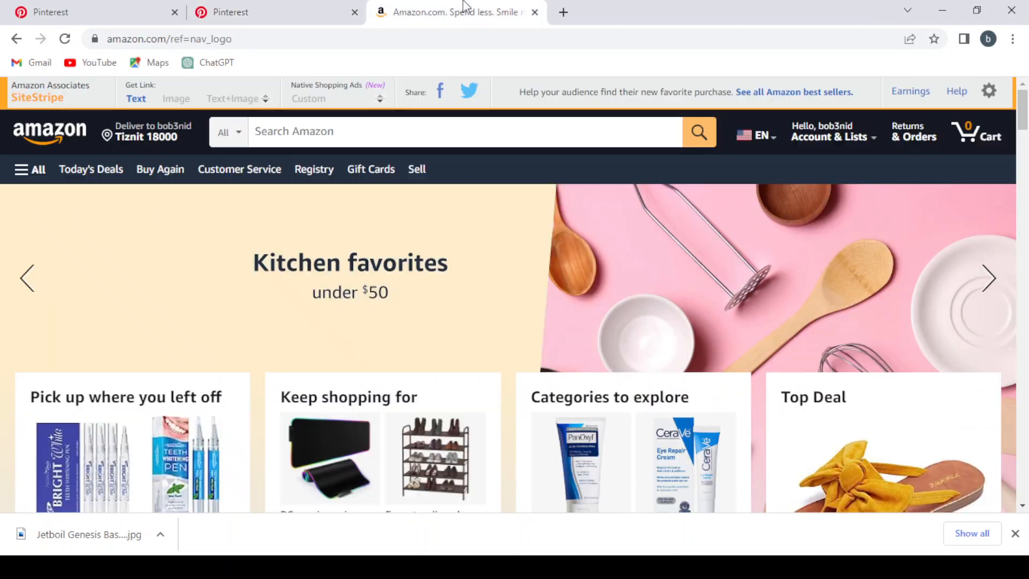
left_click(363, 135)
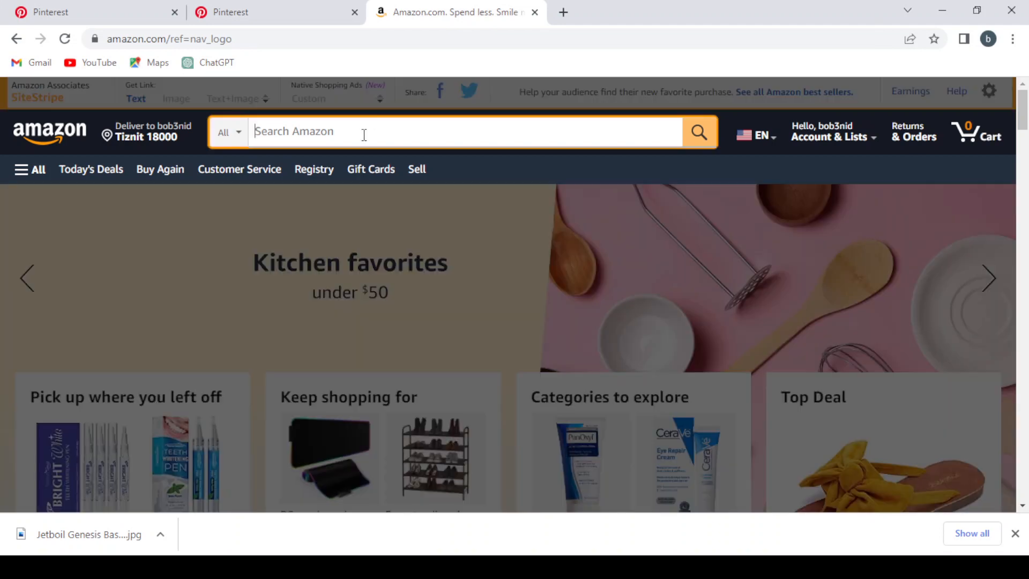
type("back")
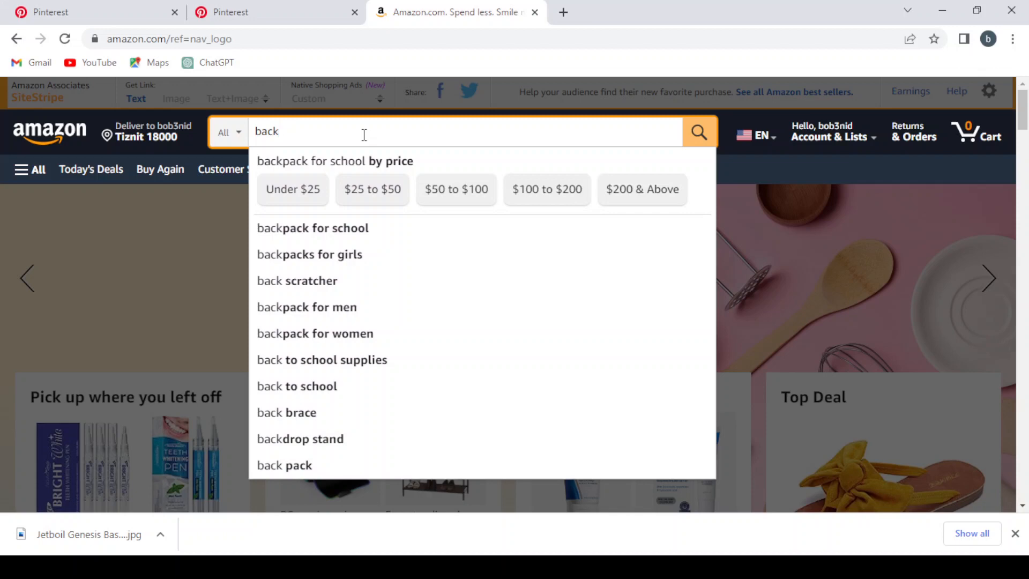
type("pack")
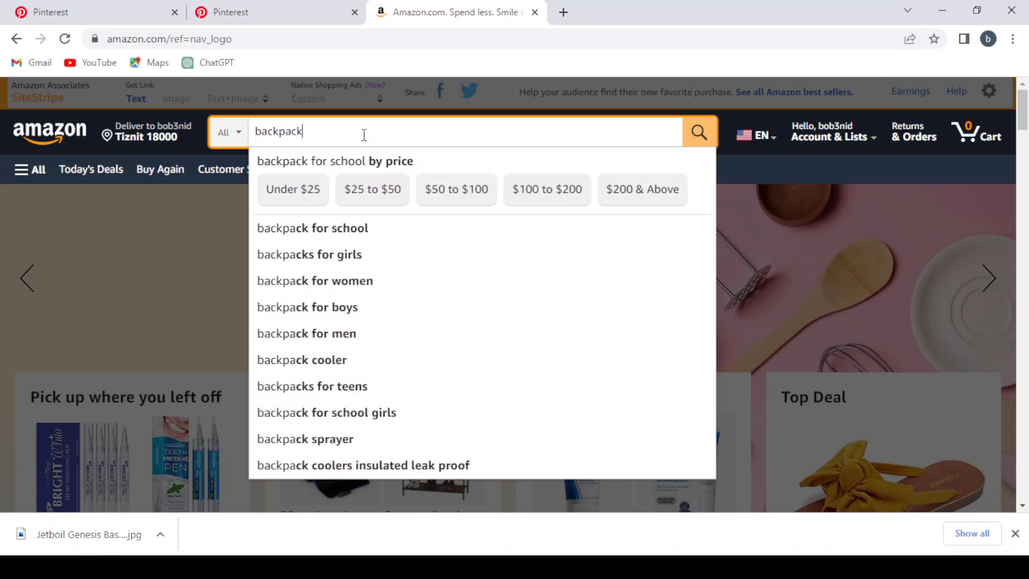
type("ing st")
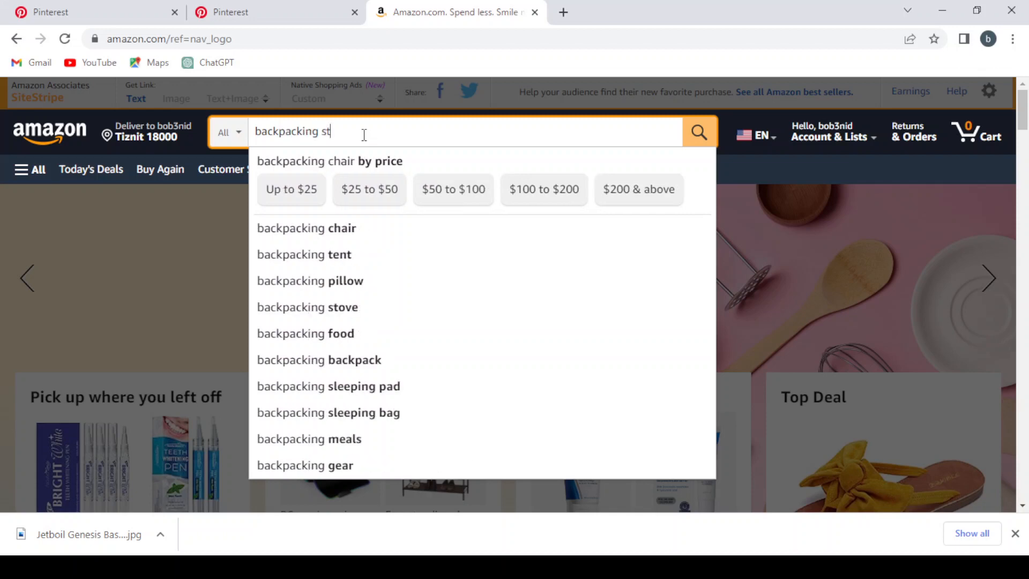
type("ove")
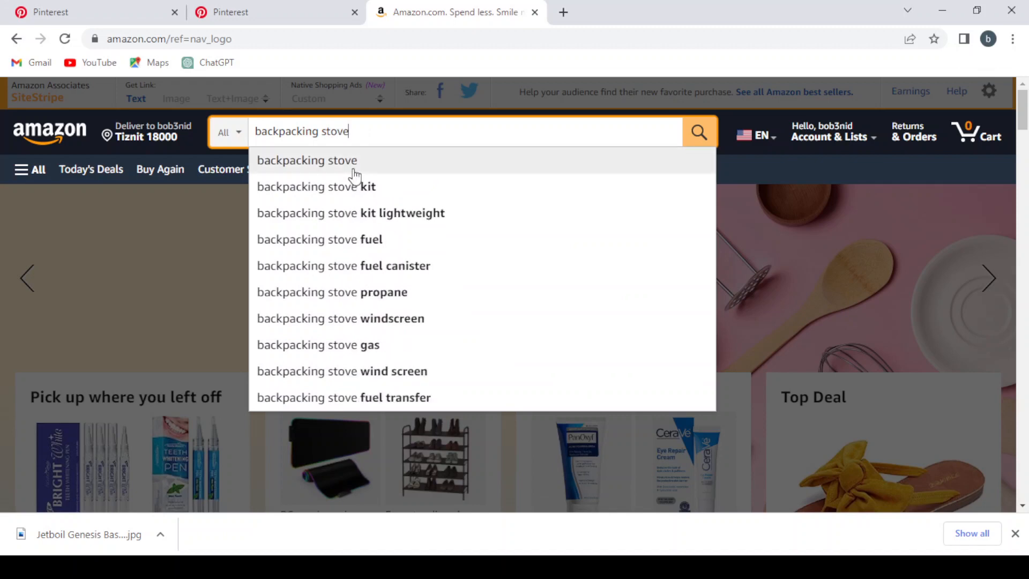
left_click(353, 173)
Look through the backpacking stove results for the product shown in the pin draft.
left_click(280, 8)
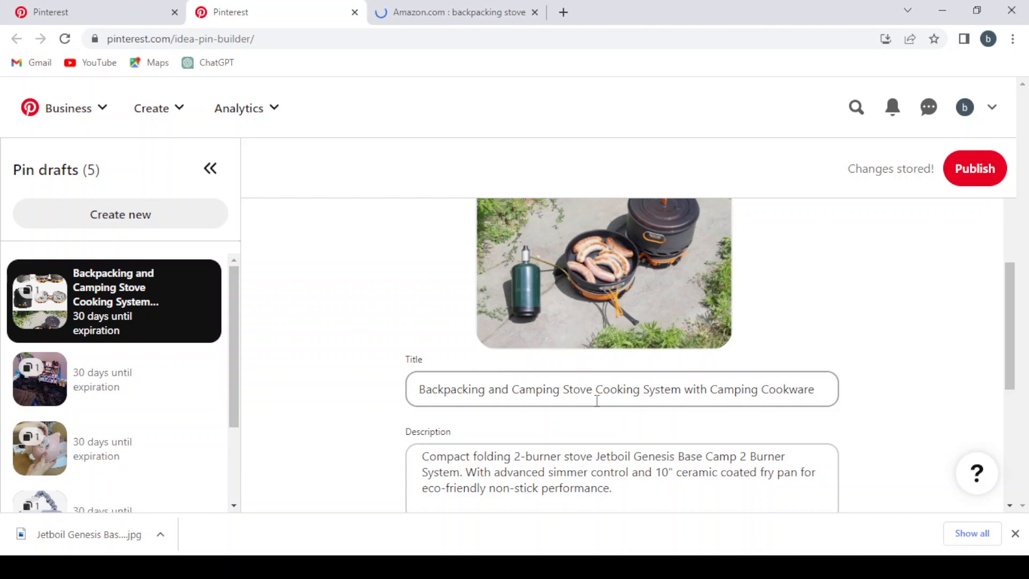
left_click(448, 10)
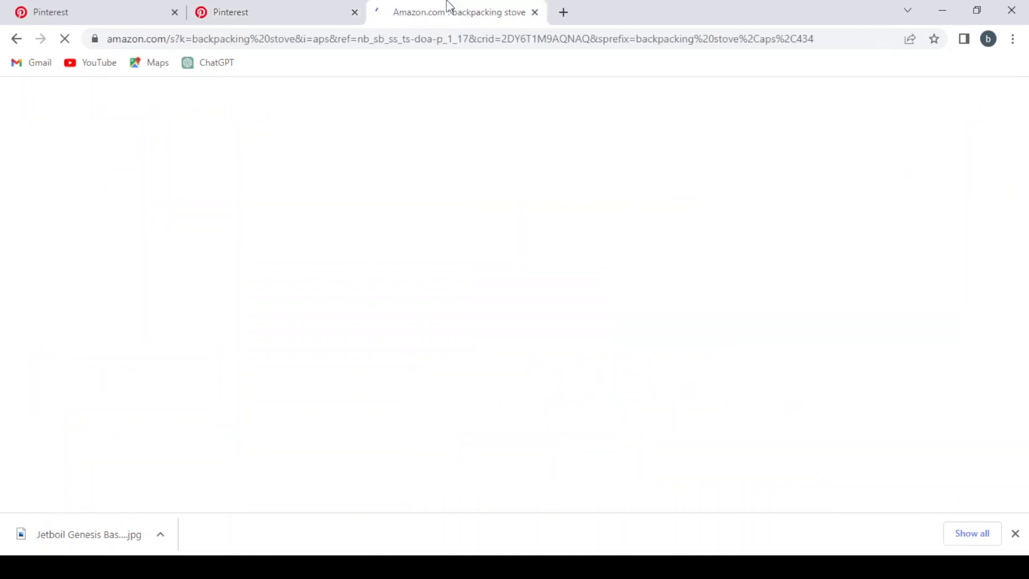
scroll(657, 356, "down", 8)
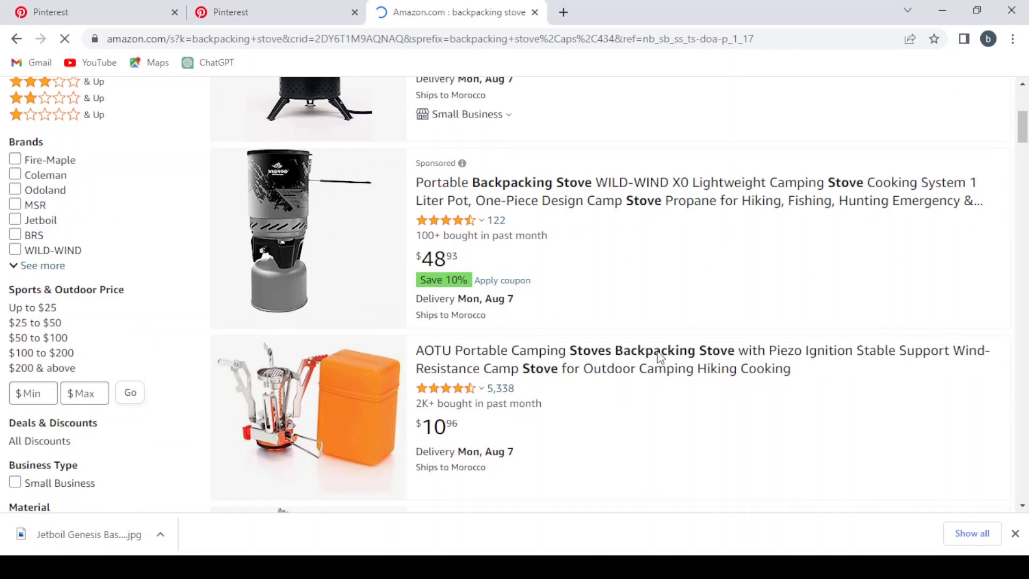
scroll(660, 358, "down", 13)
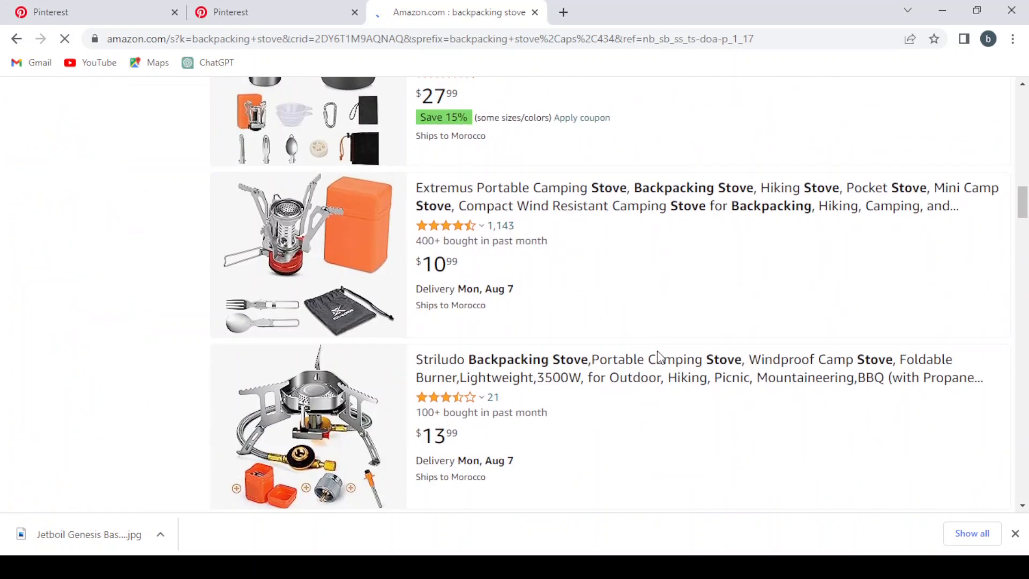
Copy the pin draft's title and search Amazon for "Backpacking and Camping Stove Cooking System with Camping Cookware".
left_click(285, 6)
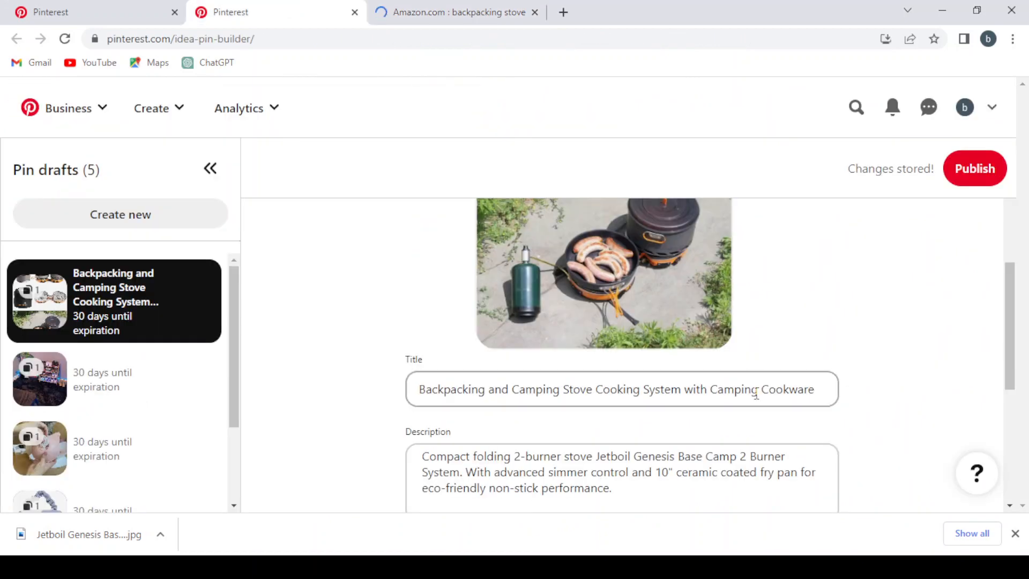
left_click_drag(830, 387, 316, 384)
key("ctrl+c")
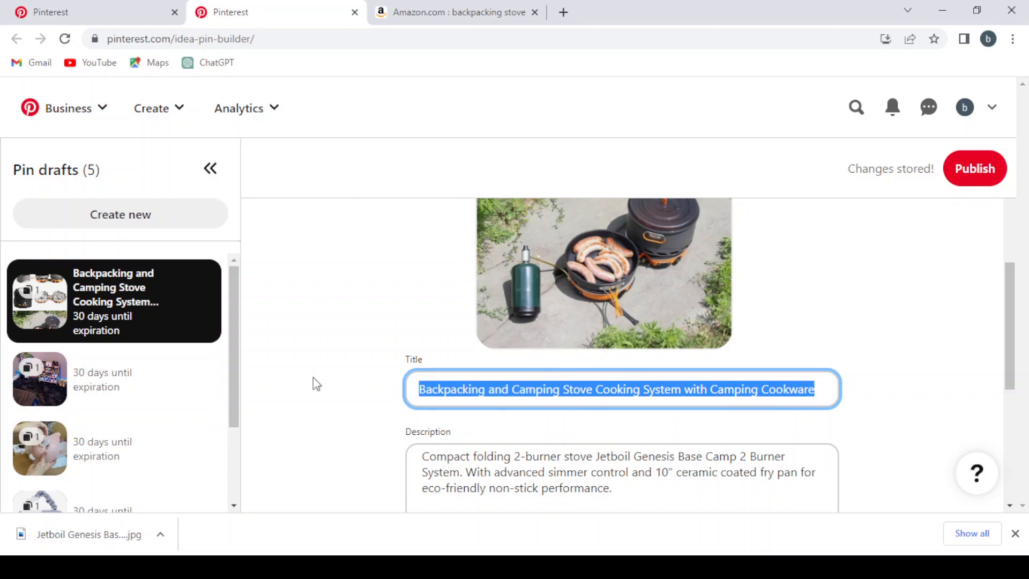
left_click(455, 11)
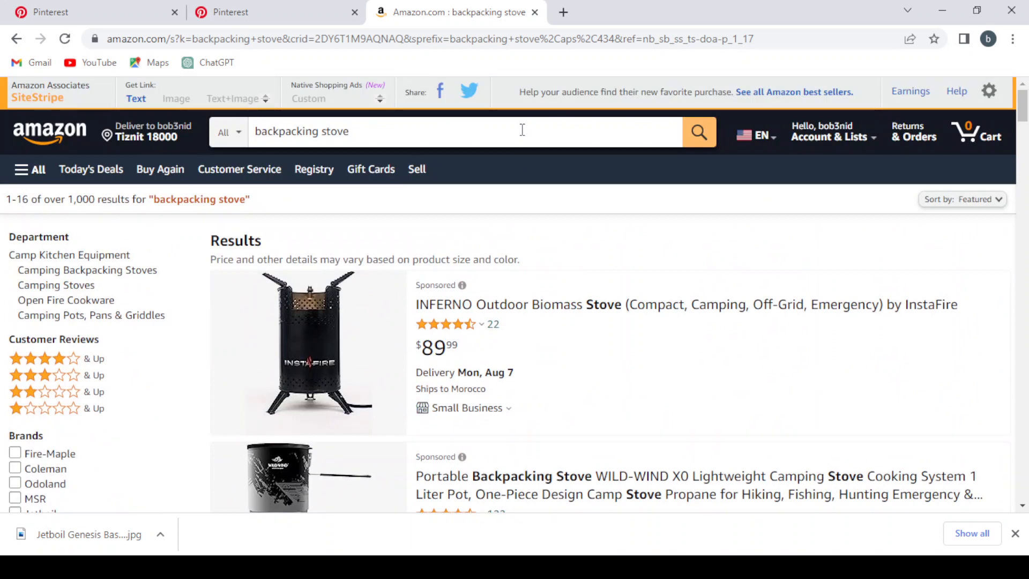
triple_click(523, 130)
key("ctrl+v")
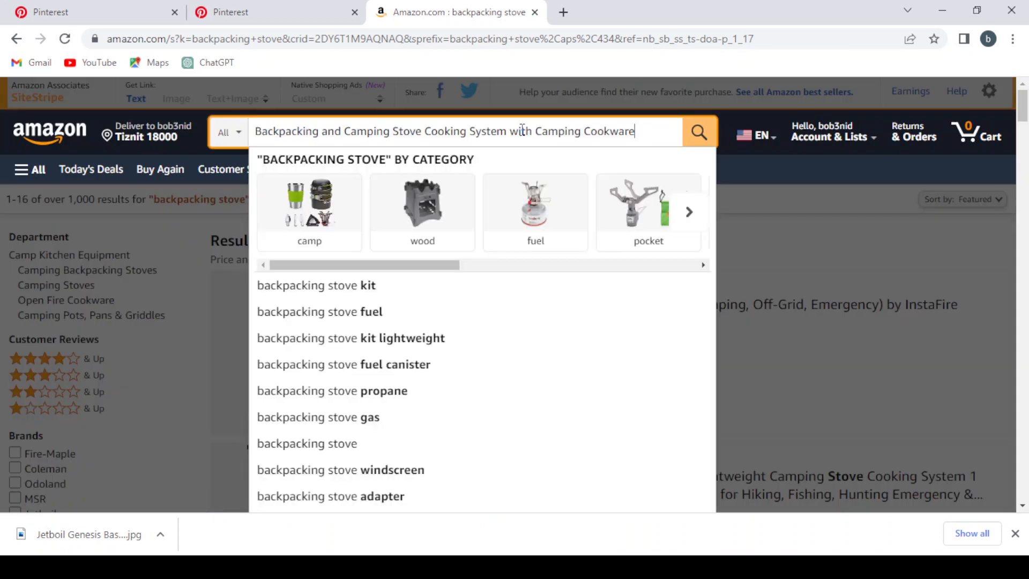
key("Return")
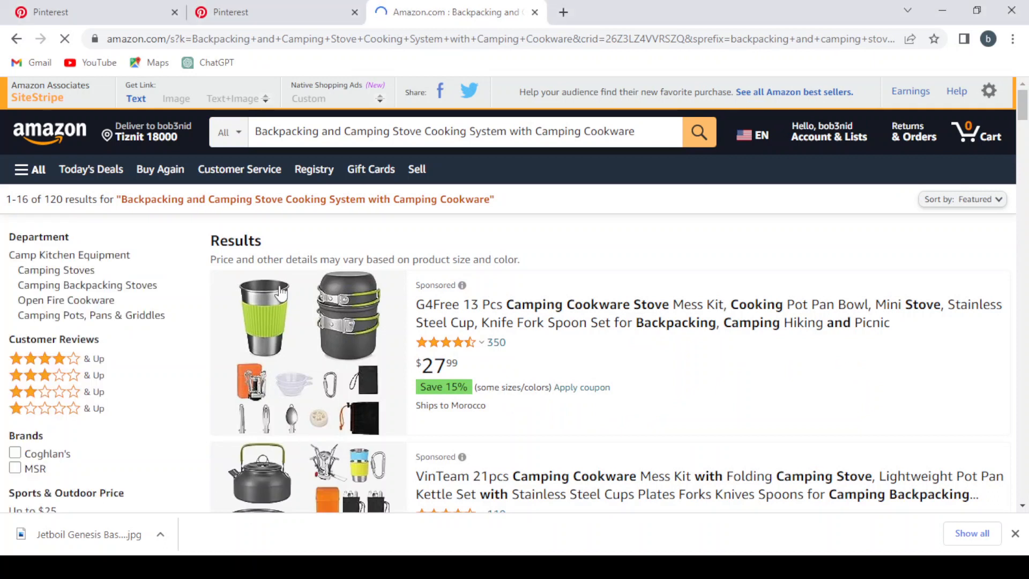
left_click(698, 137)
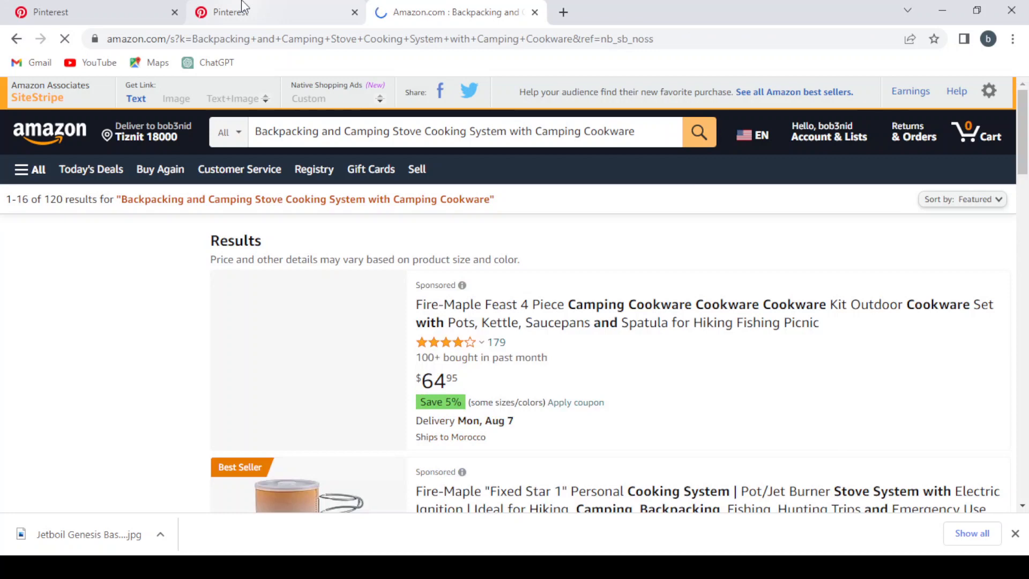
Compare the pin draft's image with the Amazon results for the full title to find the matching Jetboil stove.
left_click(242, 7)
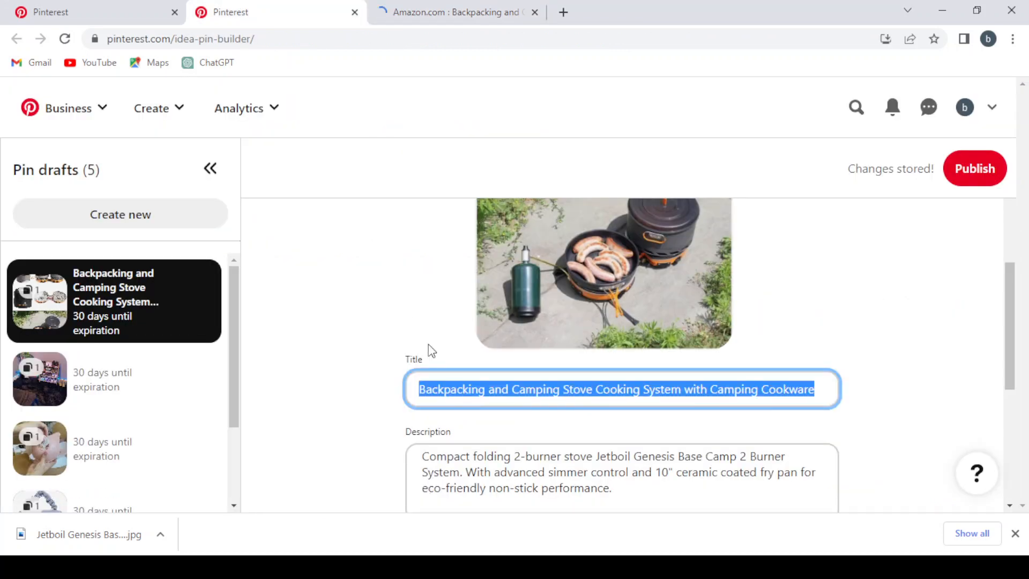
scroll(429, 348, "up", 5)
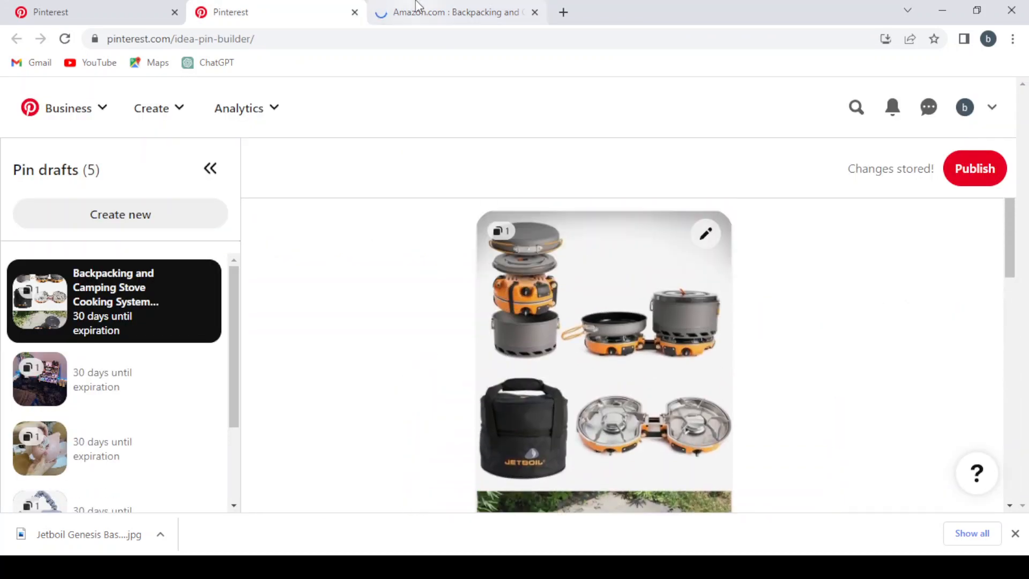
left_click(417, 7)
scroll(550, 259, "down", 3)
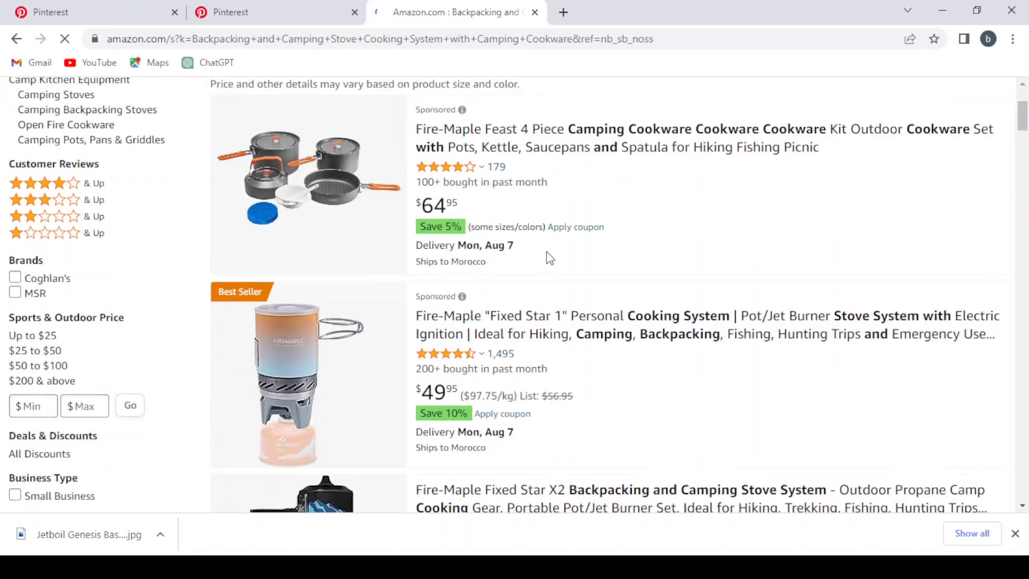
scroll(550, 258, "down", 6)
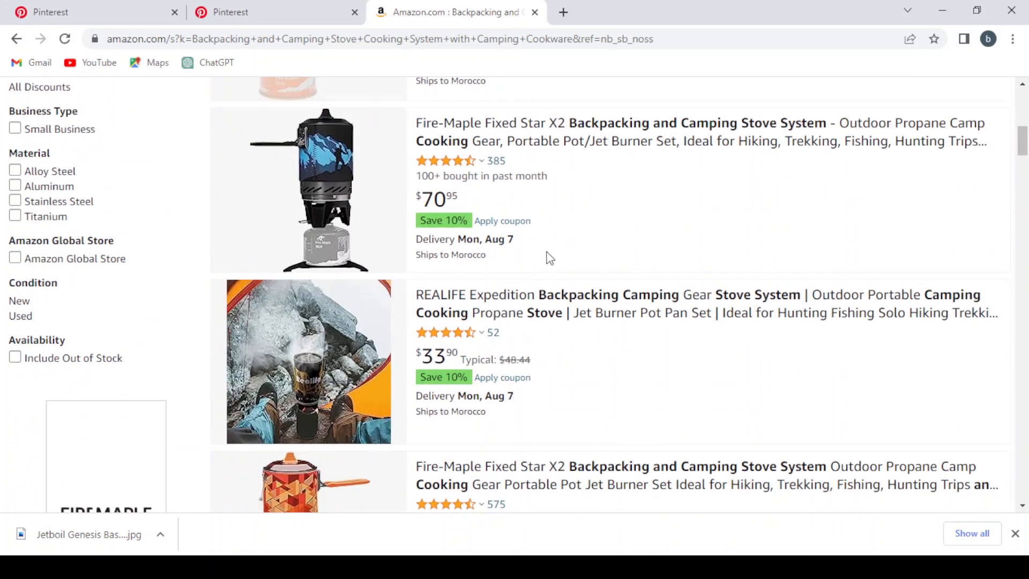
scroll(550, 259, "down", 7)
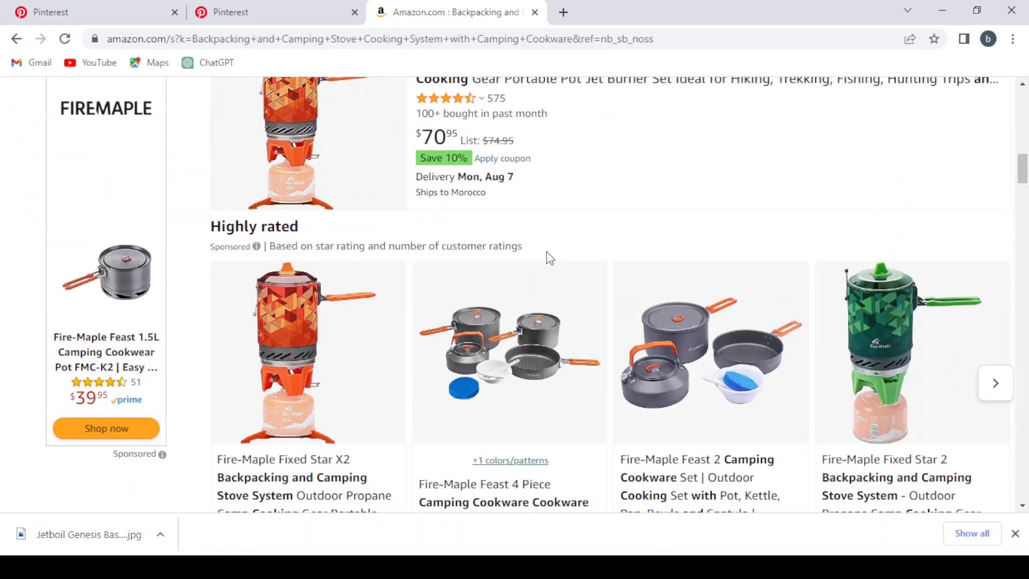
left_click(260, 7)
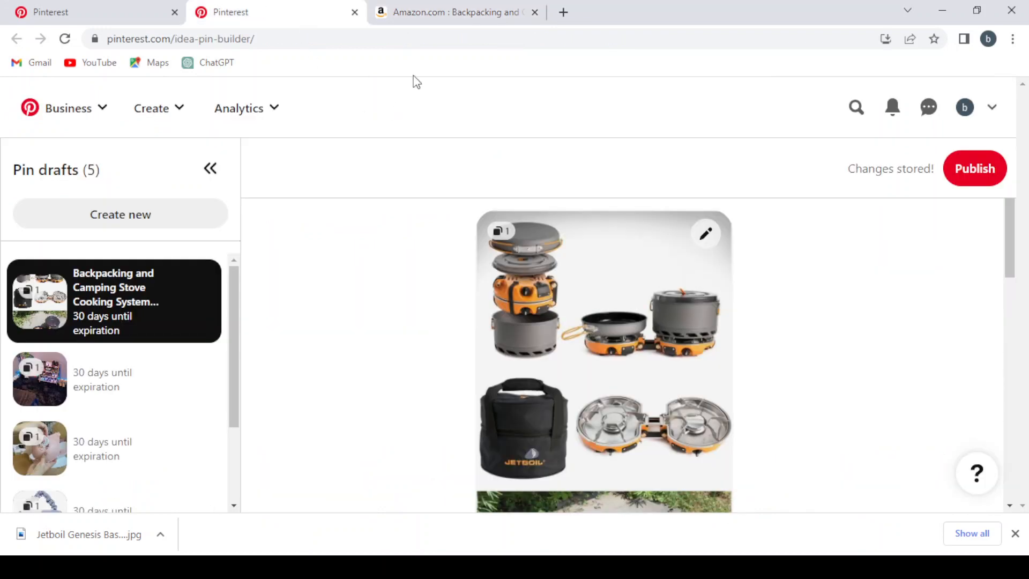
left_click(407, 12)
scroll(547, 312, "down", 4)
scroll(546, 312, "down", 10)
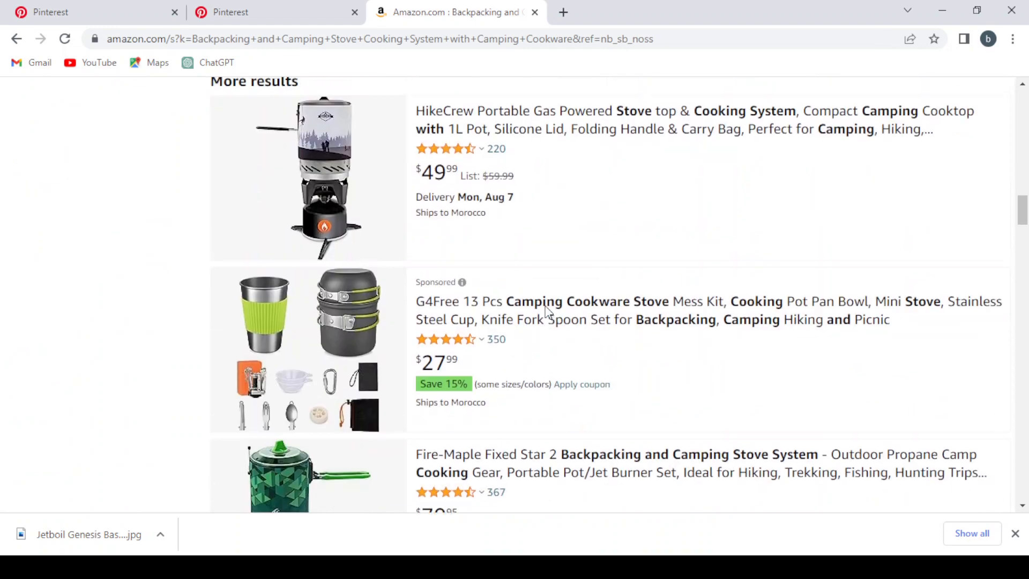
scroll(547, 313, "down", 4)
scroll(548, 312, "down", 15)
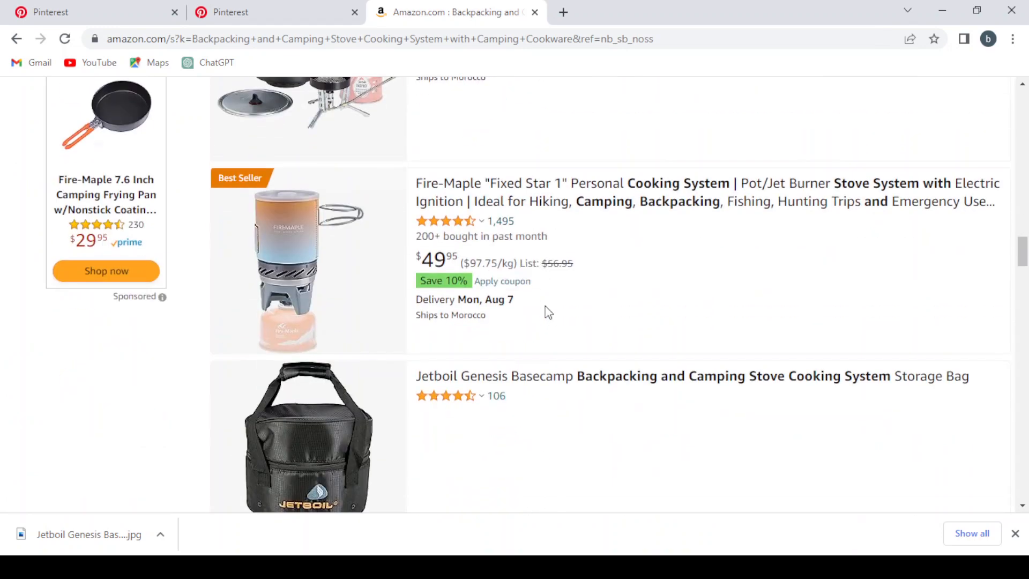
scroll(548, 313, "up", 3)
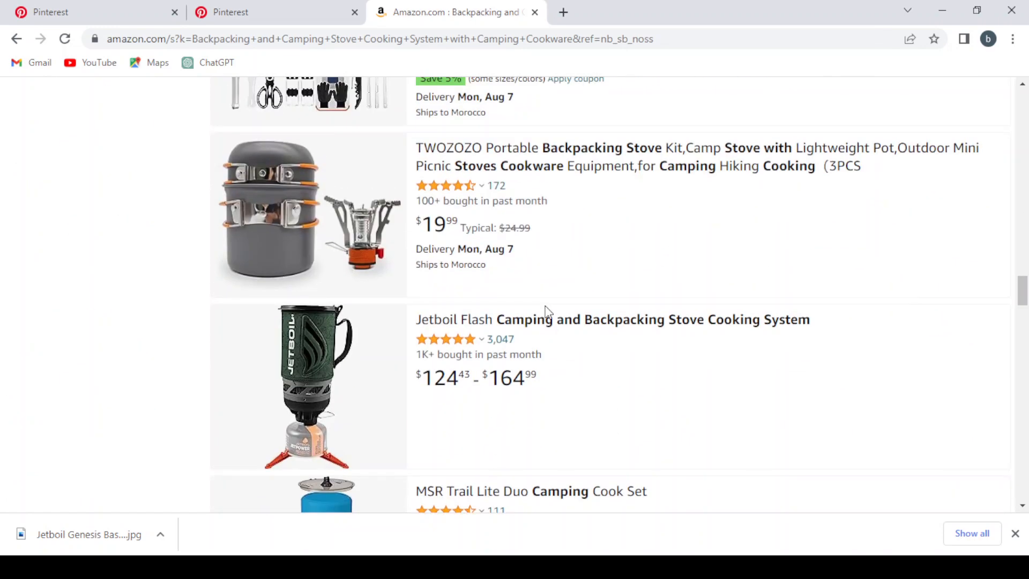
scroll(548, 312, "down", 9)
scroll(548, 312, "down", 14)
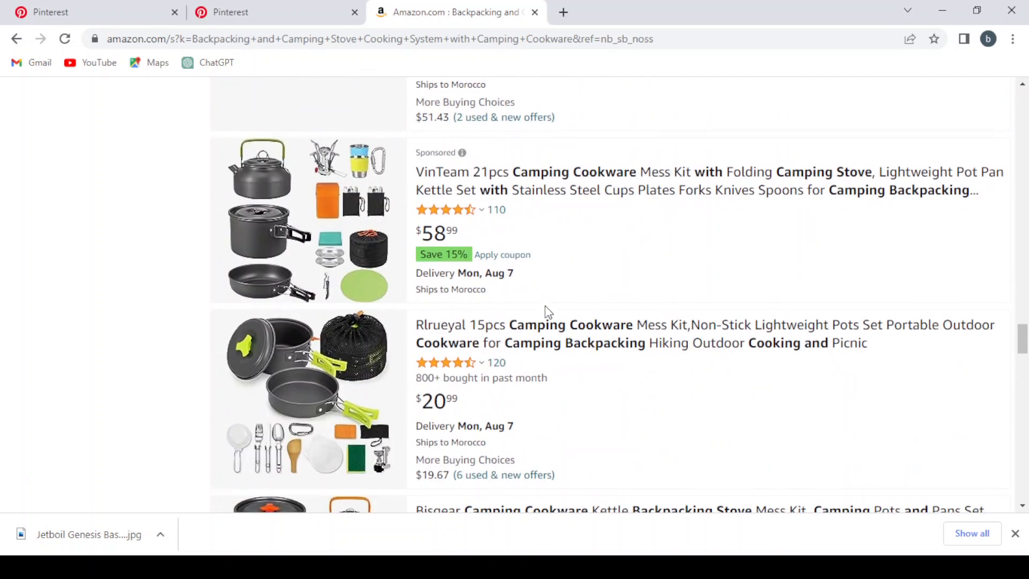
scroll(547, 313, "down", 5)
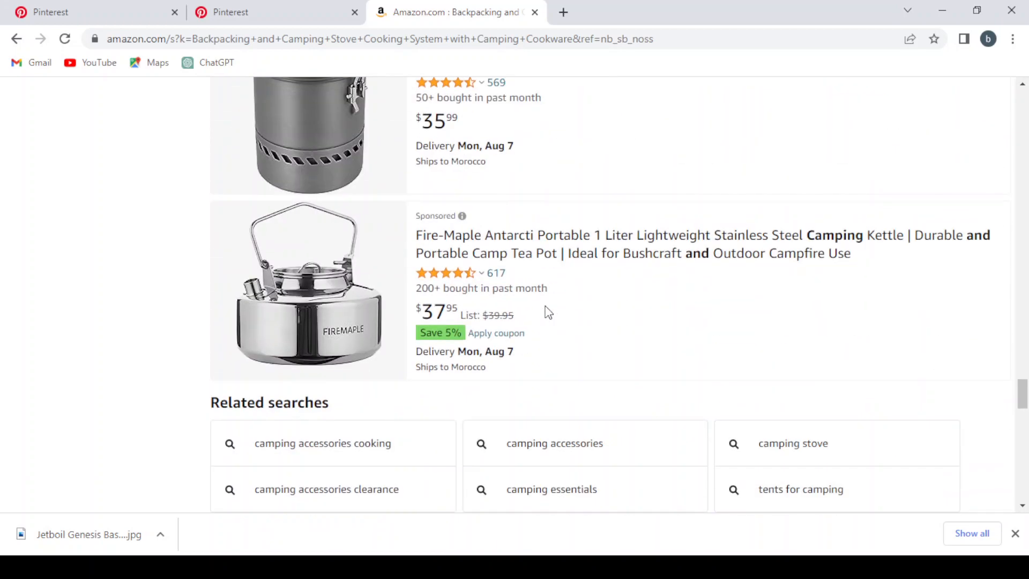
Return to the original Jetboil Genesis Basecamp pin and open its amazon.com source link.
left_click(229, 11)
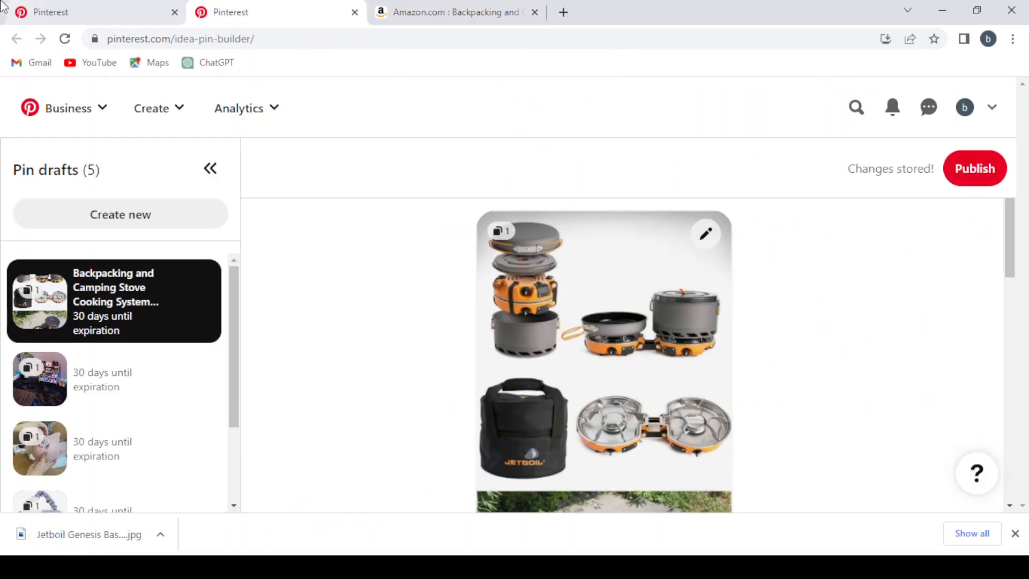
left_click(78, 8)
scroll(546, 363, "down", 4)
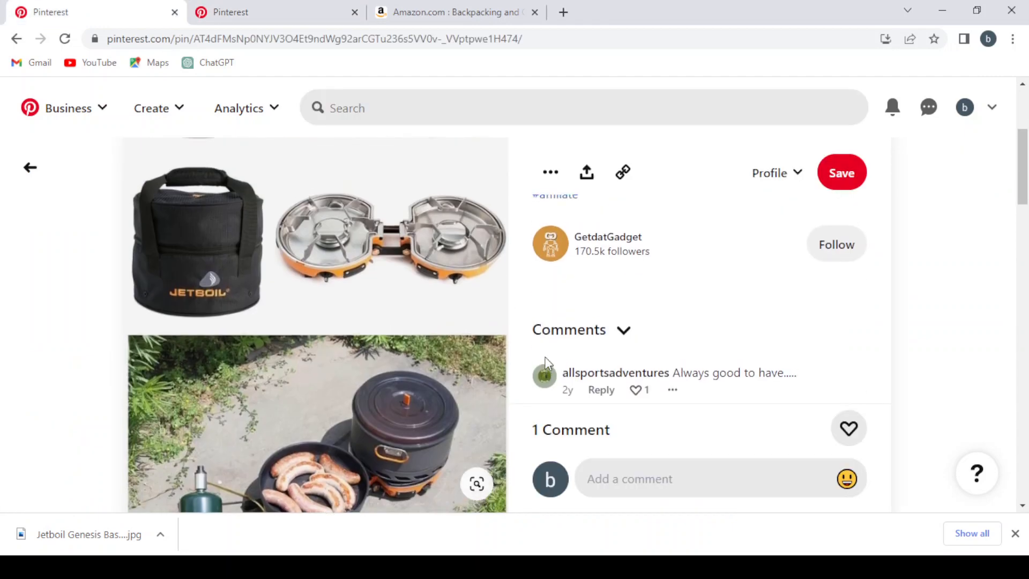
scroll(547, 365, "up", 4)
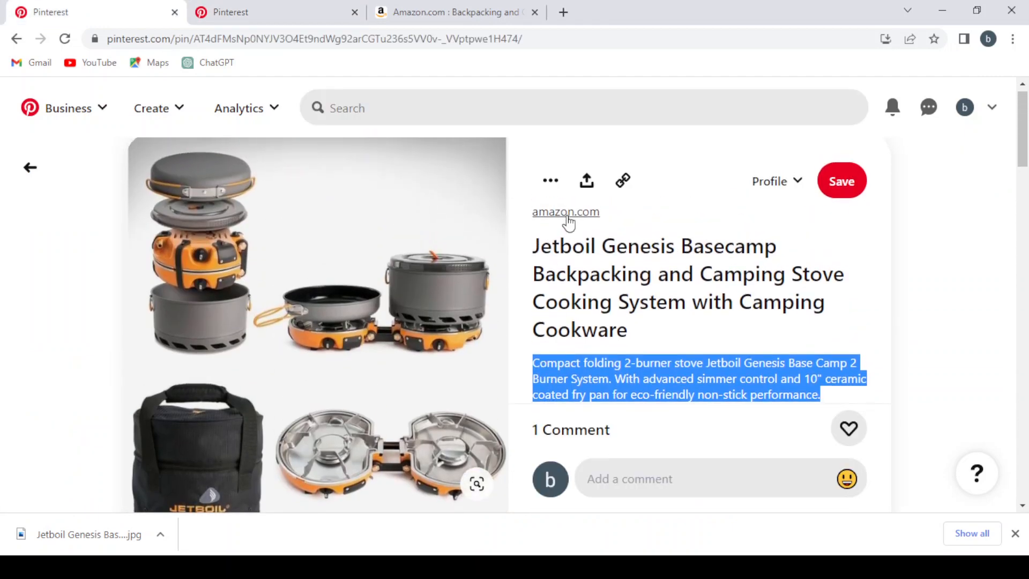
left_click(567, 216)
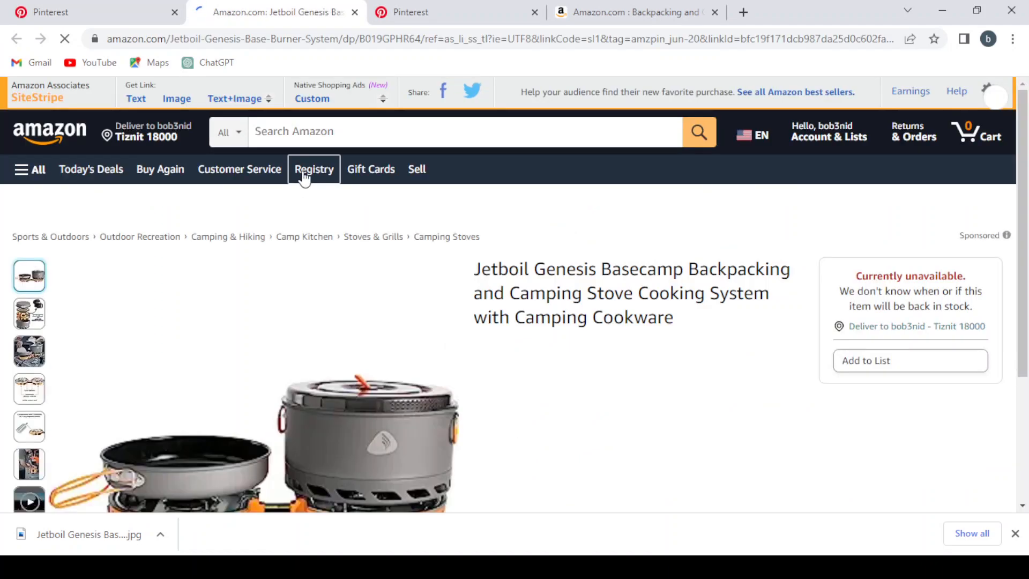
Examine the Jetboil Genesis Basecamp product page on Amazon and close the Amazon search results tab.
scroll(616, 382, "down", 3)
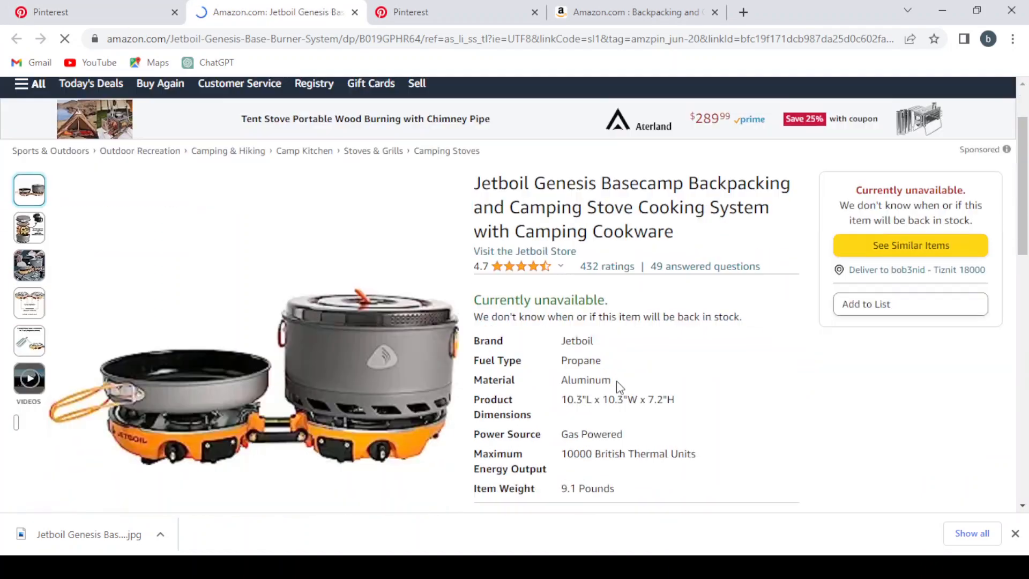
scroll(616, 382, "up", 3)
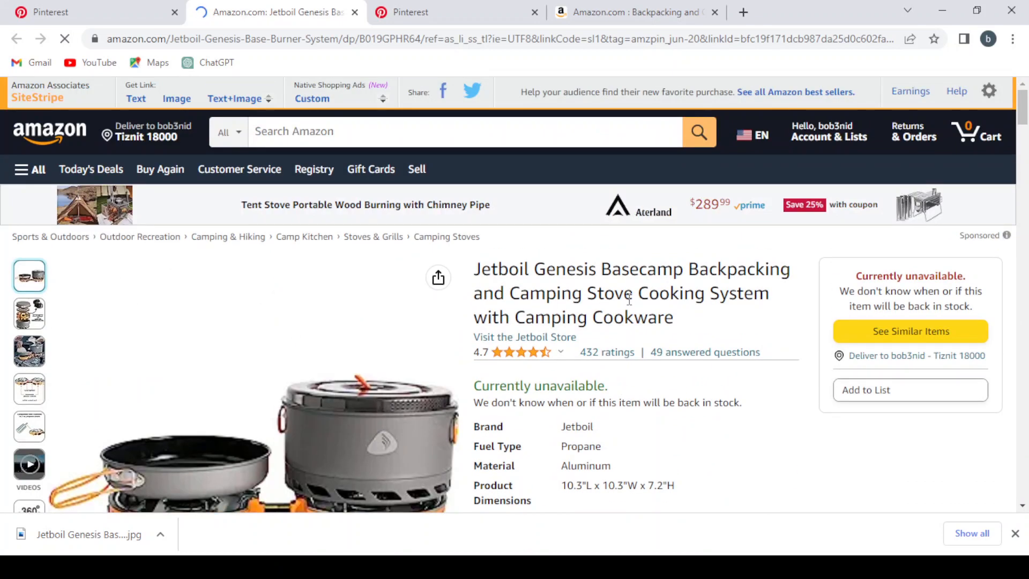
left_click(715, 12)
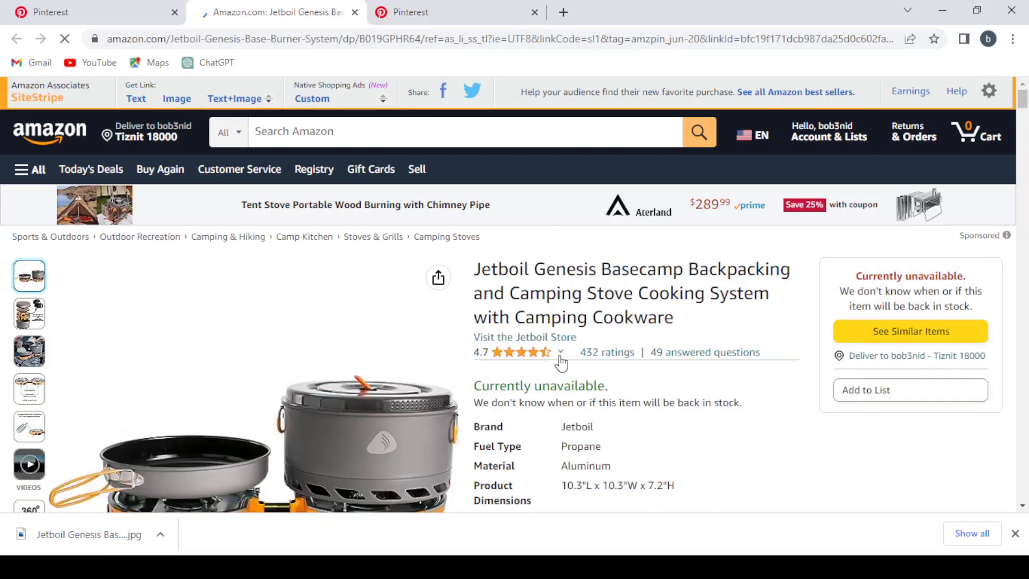
scroll(420, 445, "down", 1)
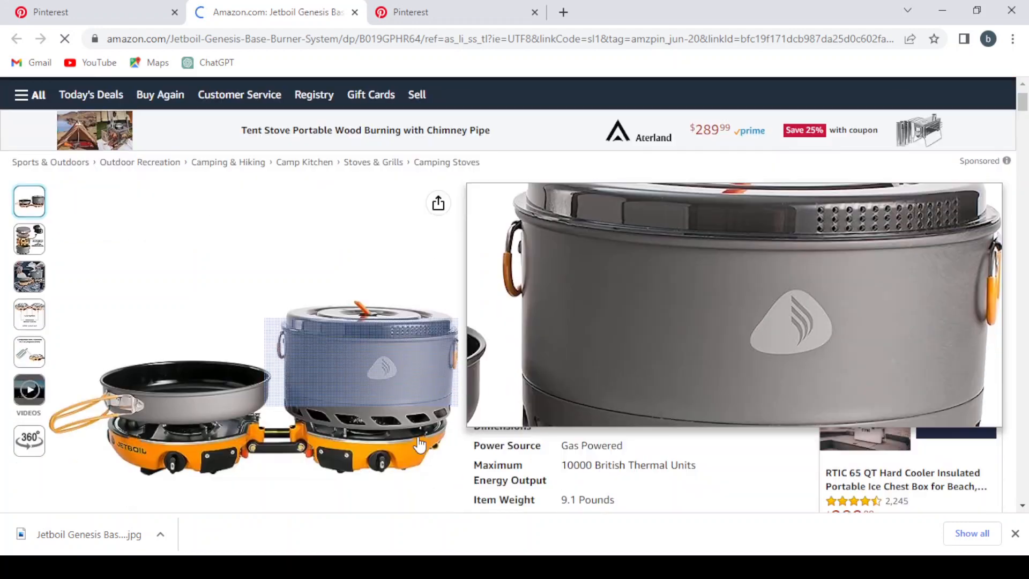
scroll(420, 445, "down", 1)
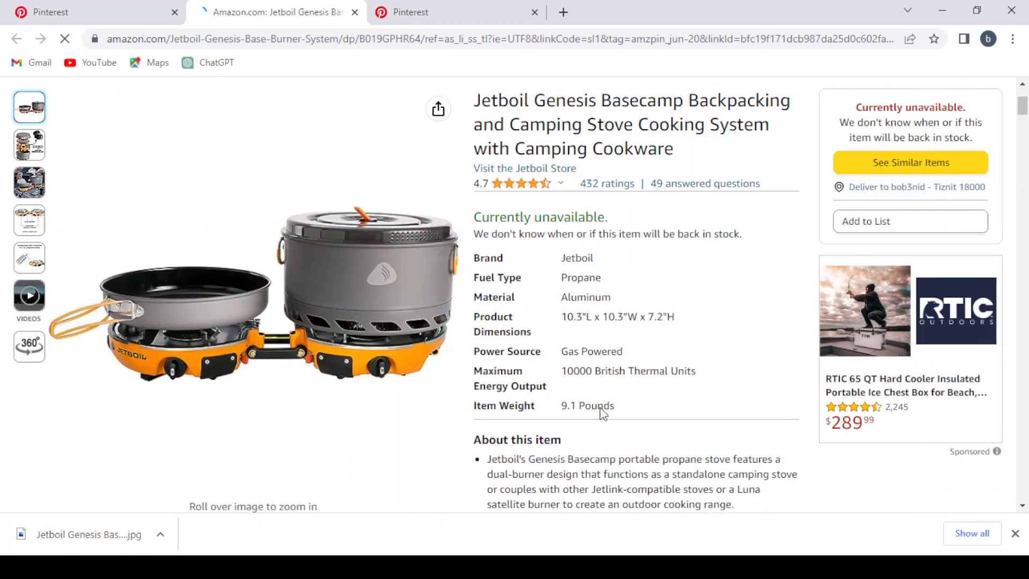
scroll(603, 412, "up", 2)
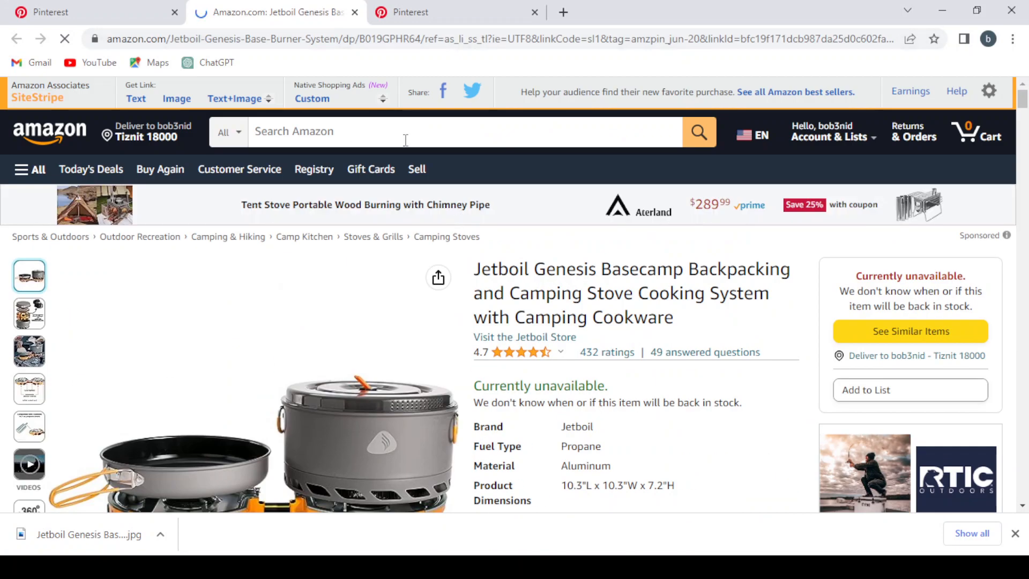
Check the original pin and the link field of the Pinterest pin draft.
left_click(120, 8)
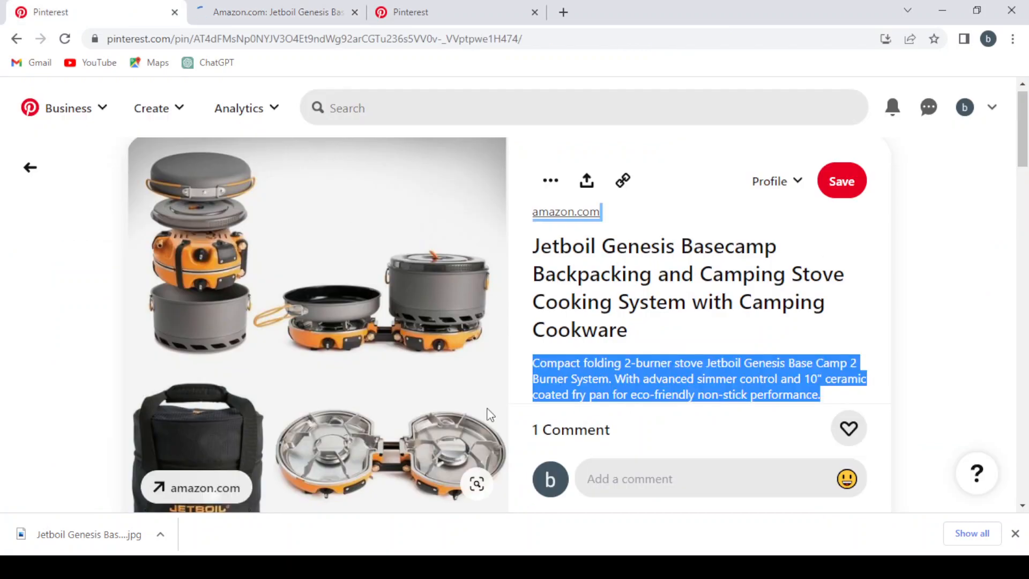
left_click(504, 17)
scroll(607, 399, "down", 5)
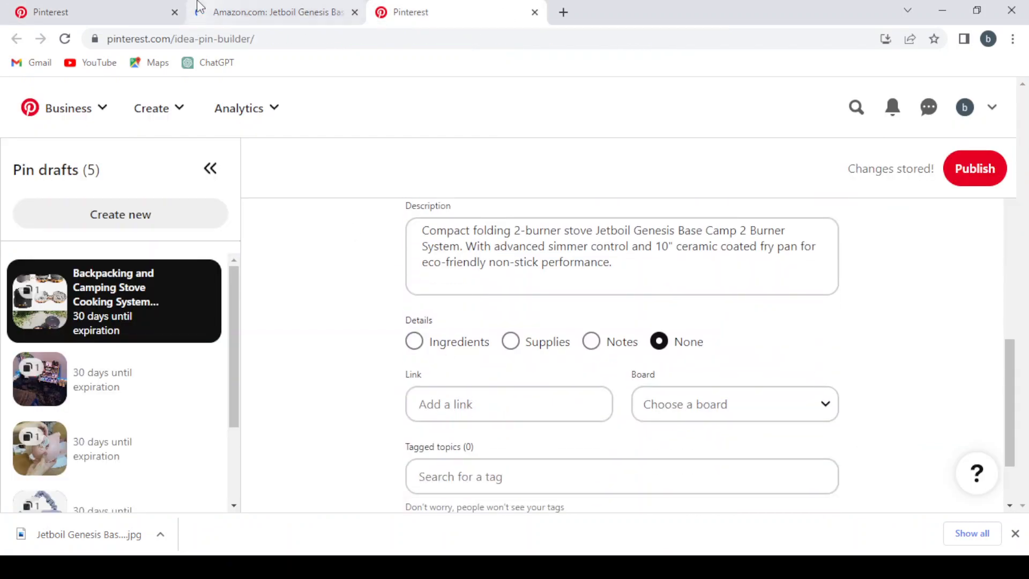
Generate a SiteStripe short text link for the Amazon product and paste it as the pin draft's link.
left_click(257, 11)
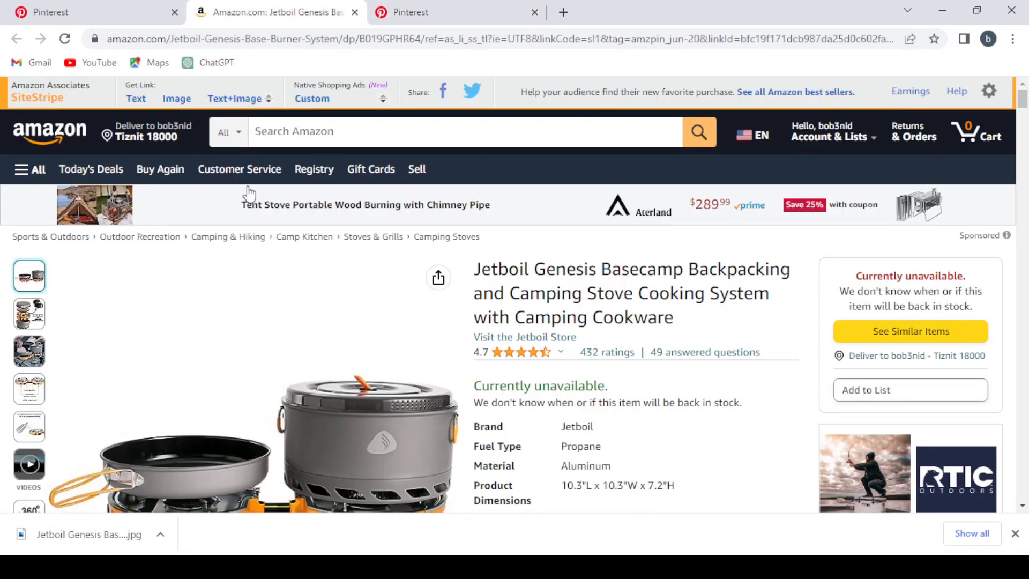
left_click(143, 102)
key("ctrl+c")
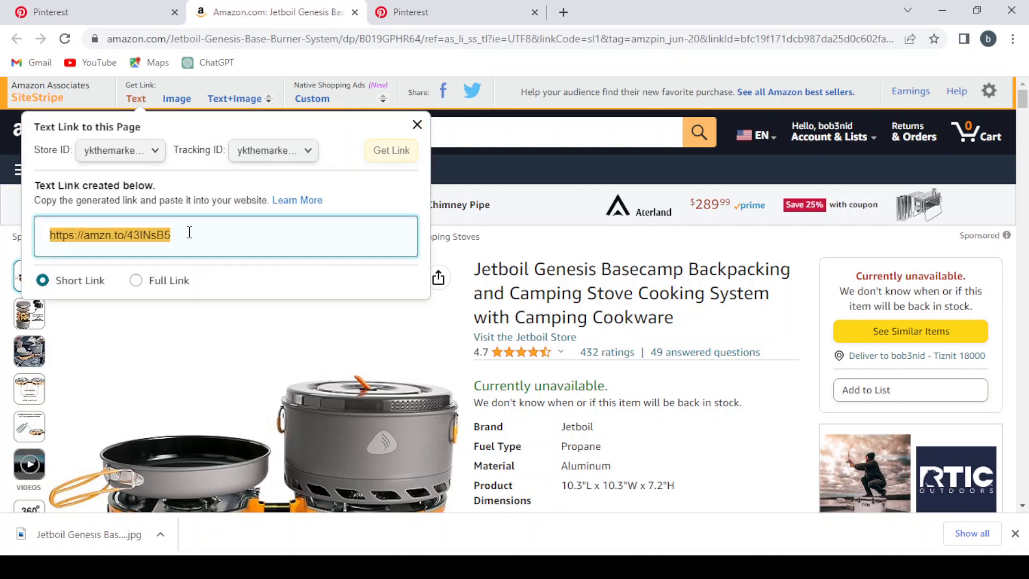
left_click(455, 10)
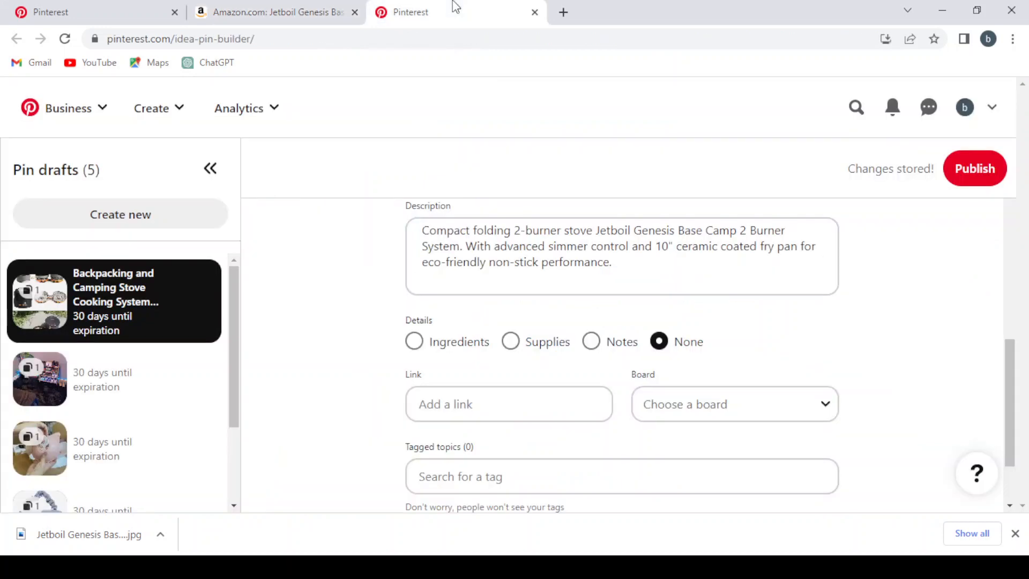
left_click(499, 398)
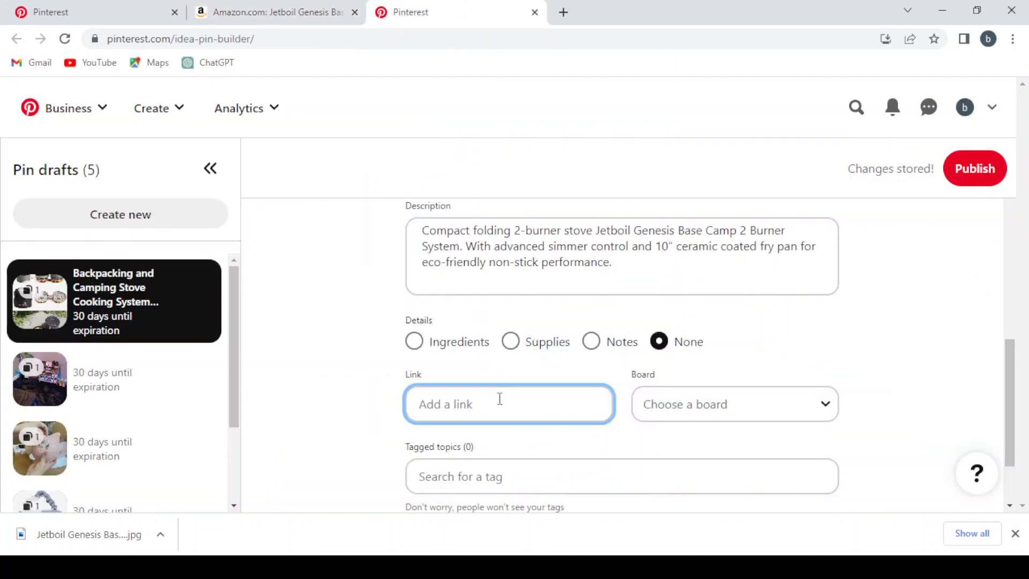
key("ctrl+v")
scroll(499, 401, "down", 2)
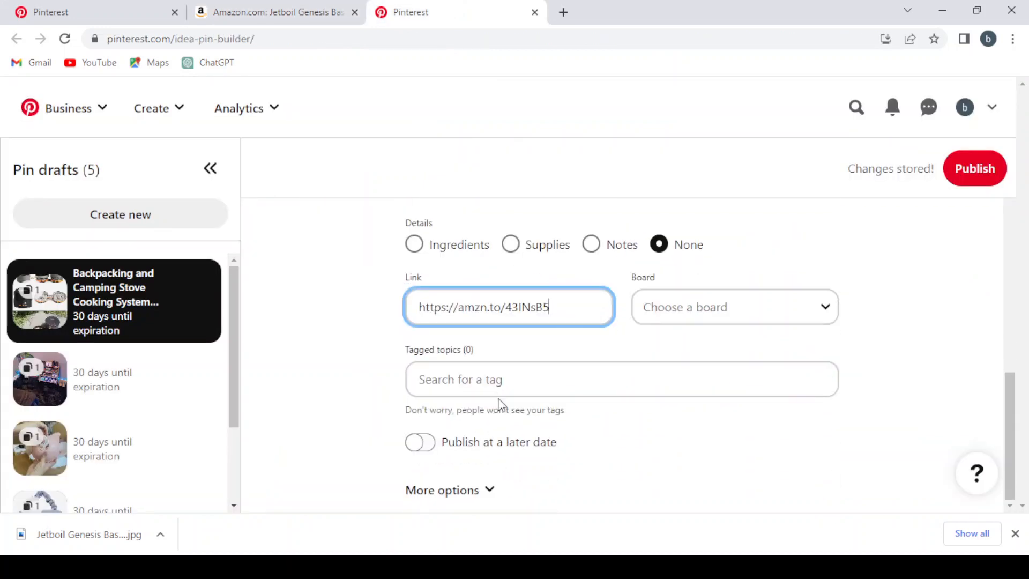
Add the tagged topics "Camping" and "Camping Meals" to the pin draft.
left_click(483, 375)
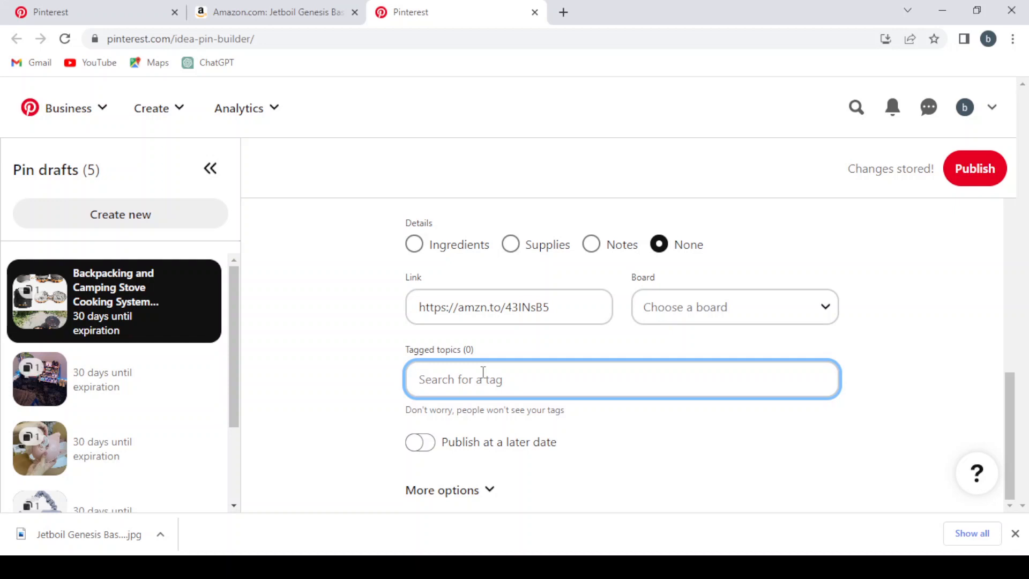
type("cam")
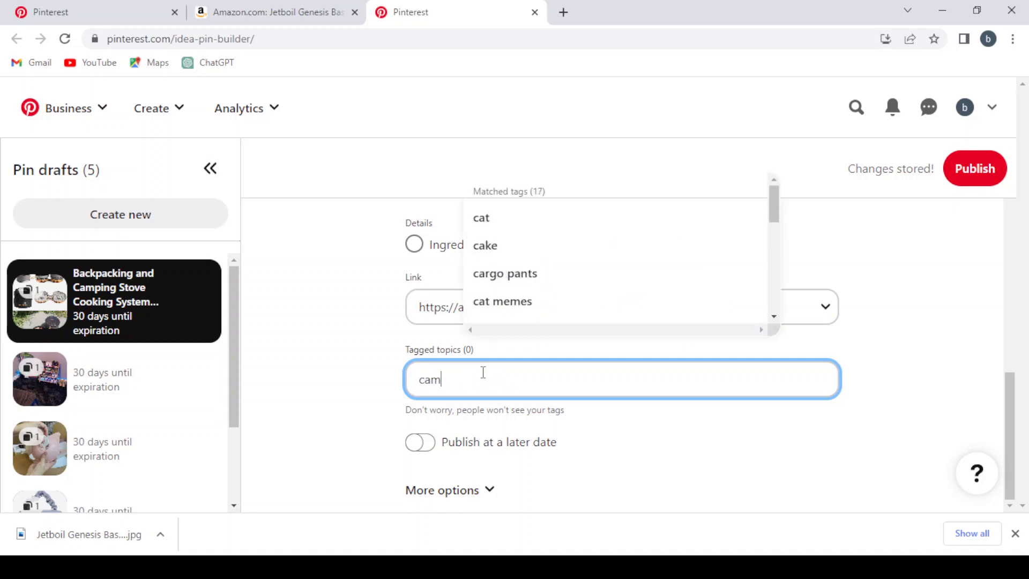
type("ping")
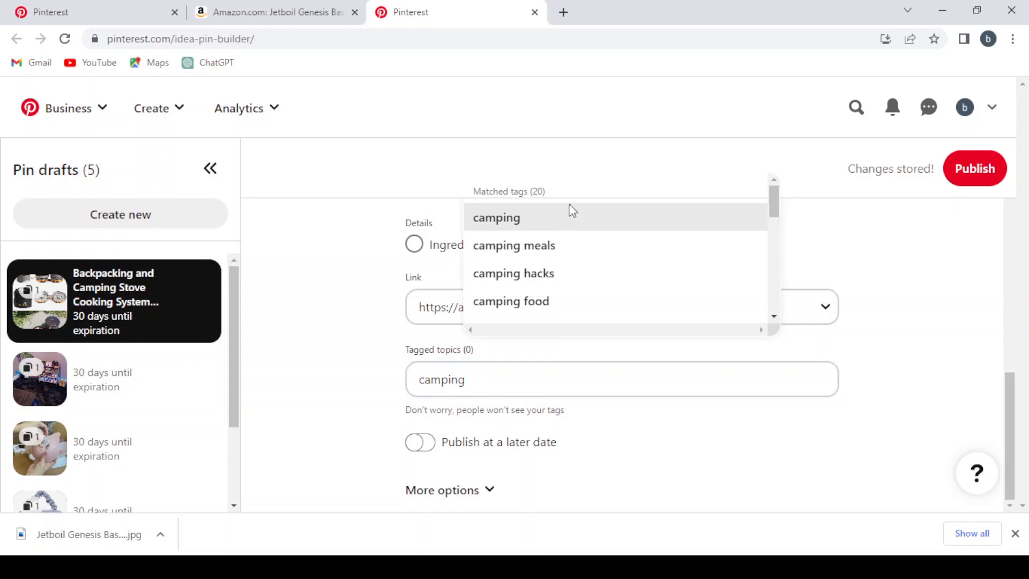
left_click(571, 214)
left_click(500, 378)
type("cam")
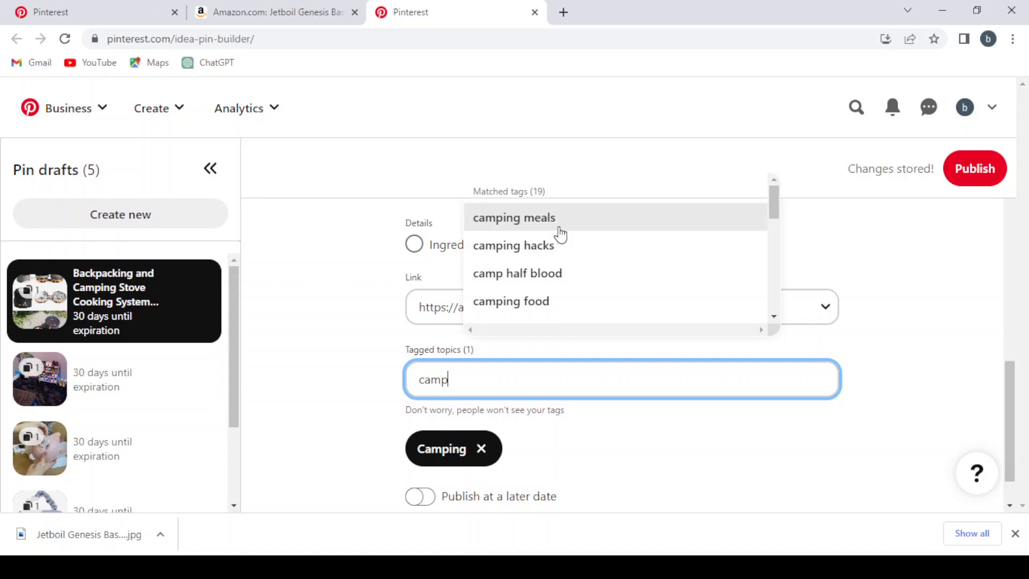
left_click(557, 218)
Add the tagged topic "Camping Hacks" to the pin draft.
left_click(523, 381)
type("c")
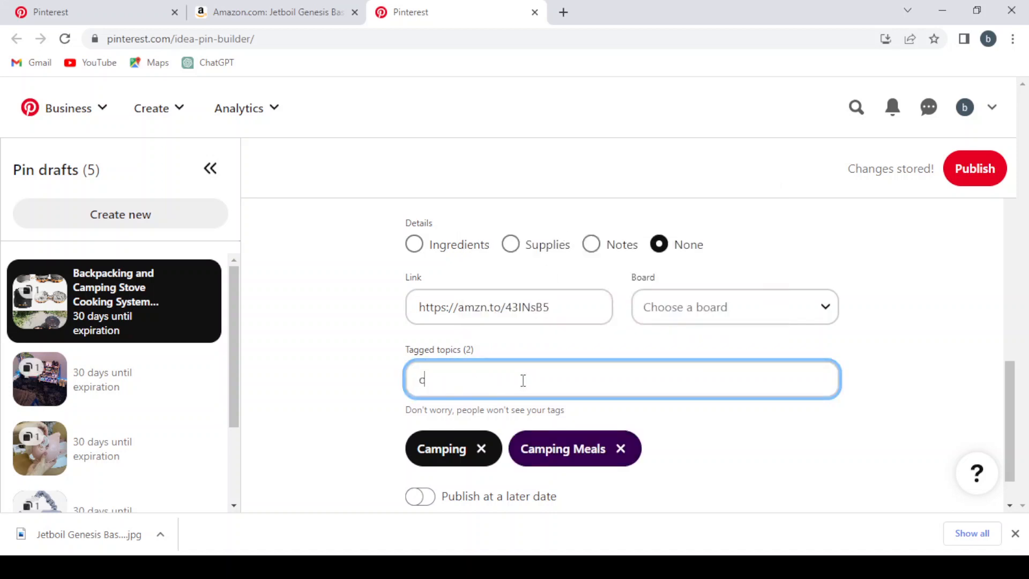
type("amping")
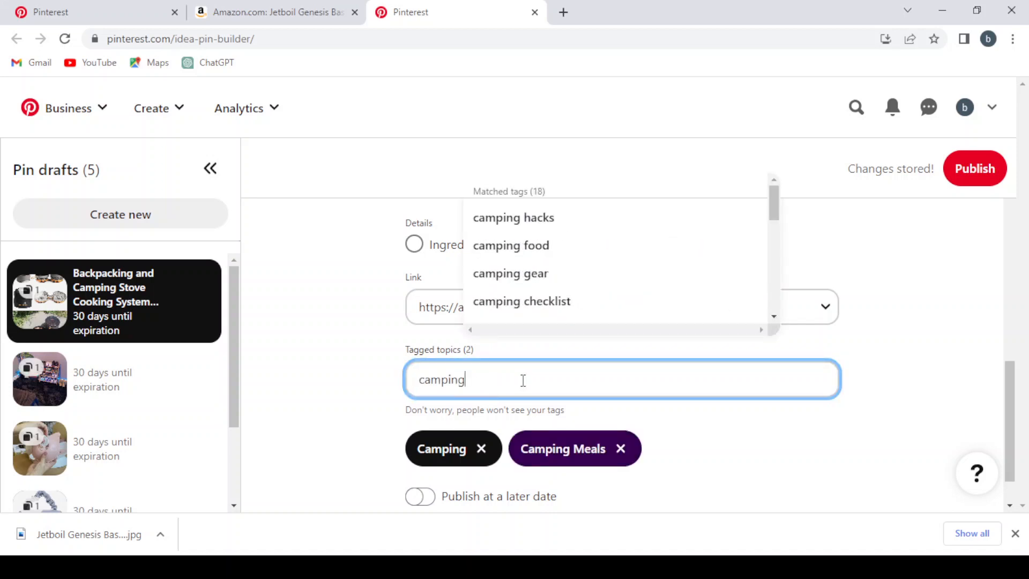
left_click(560, 234)
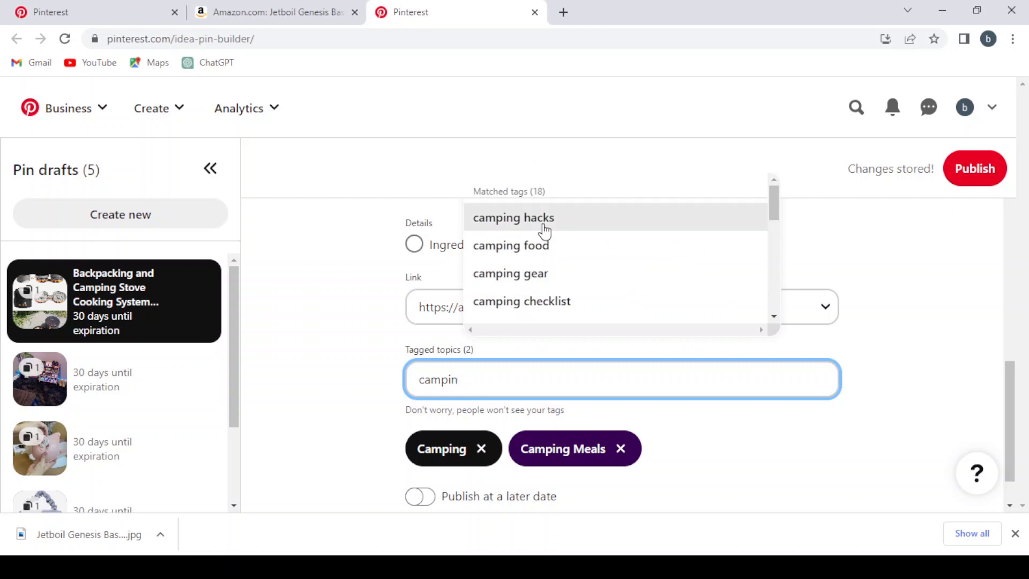
left_click(540, 220)
Find gear-related tags and add the topics "Camping Gear" and "Hiking Gear" to the pin draft.
left_click(525, 371)
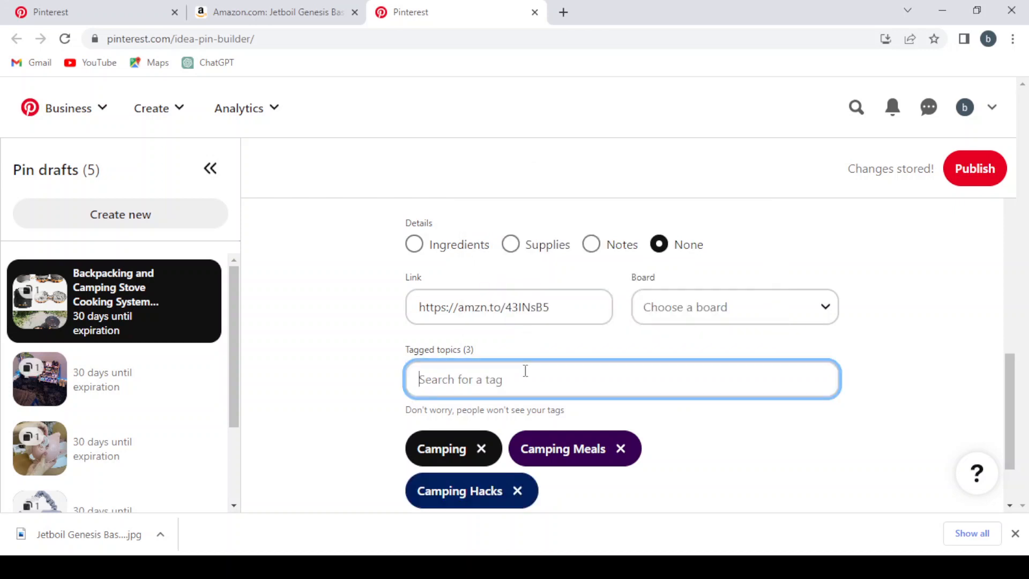
type("gear")
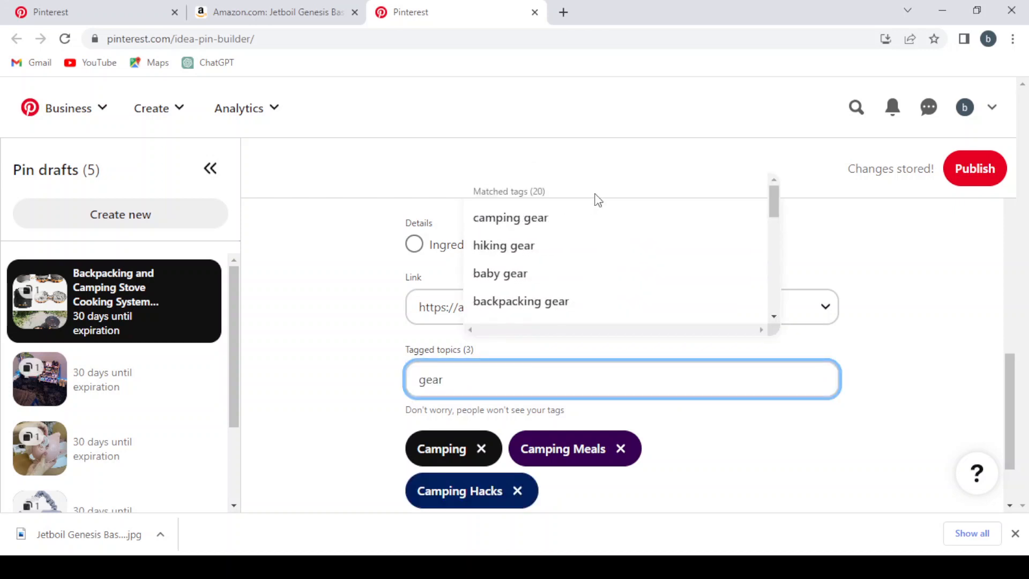
left_click(584, 228)
left_click(520, 370)
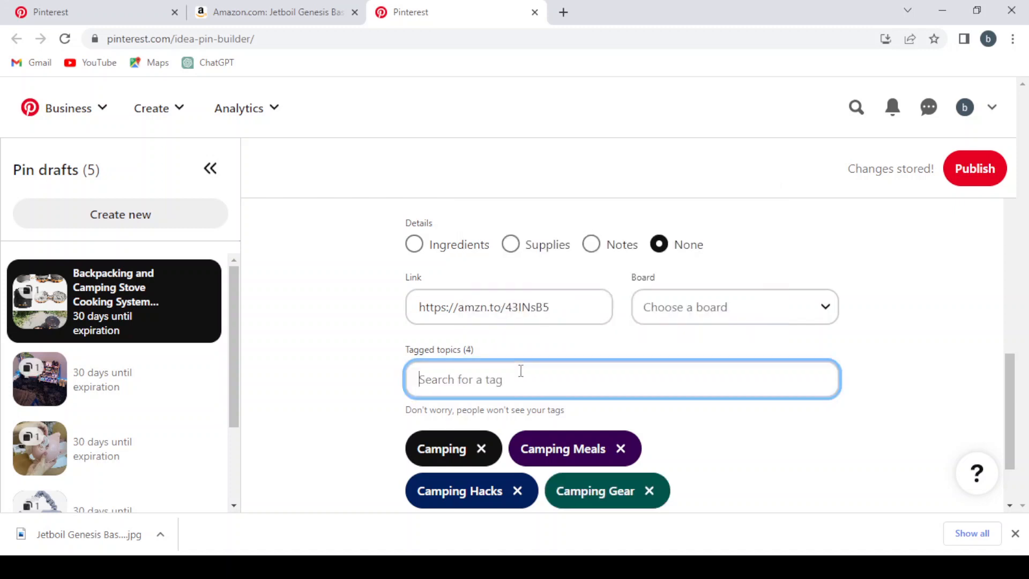
type("gear")
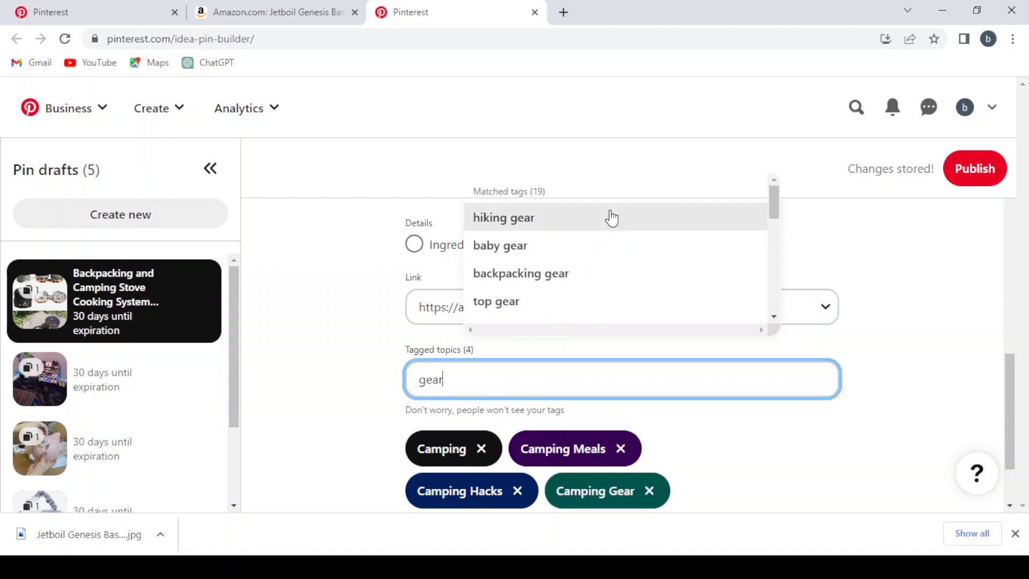
left_click(612, 218)
Add the tagged topic "Backpacking Gear" to the pin draft.
left_click(556, 382)
type("g")
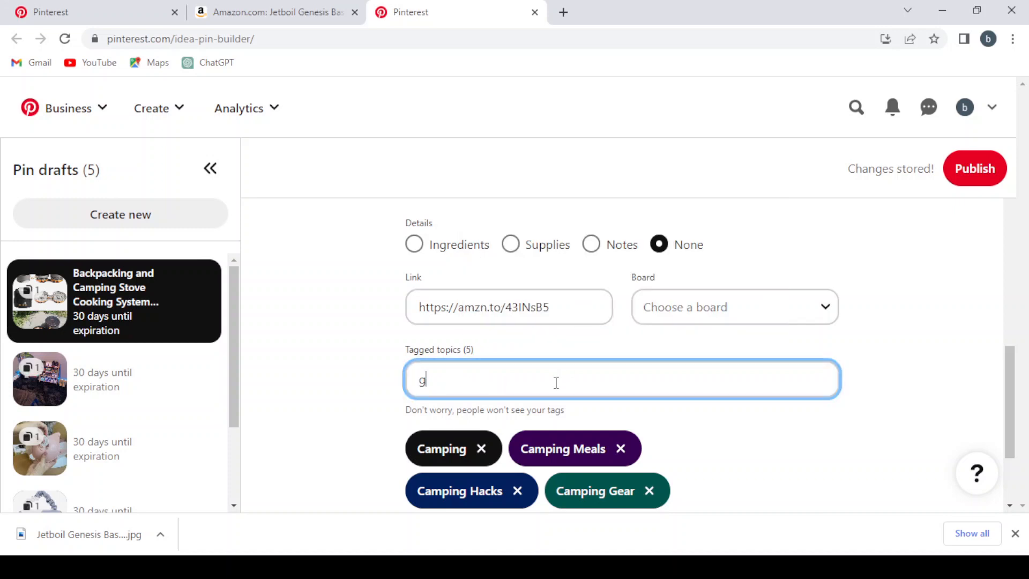
type("ear")
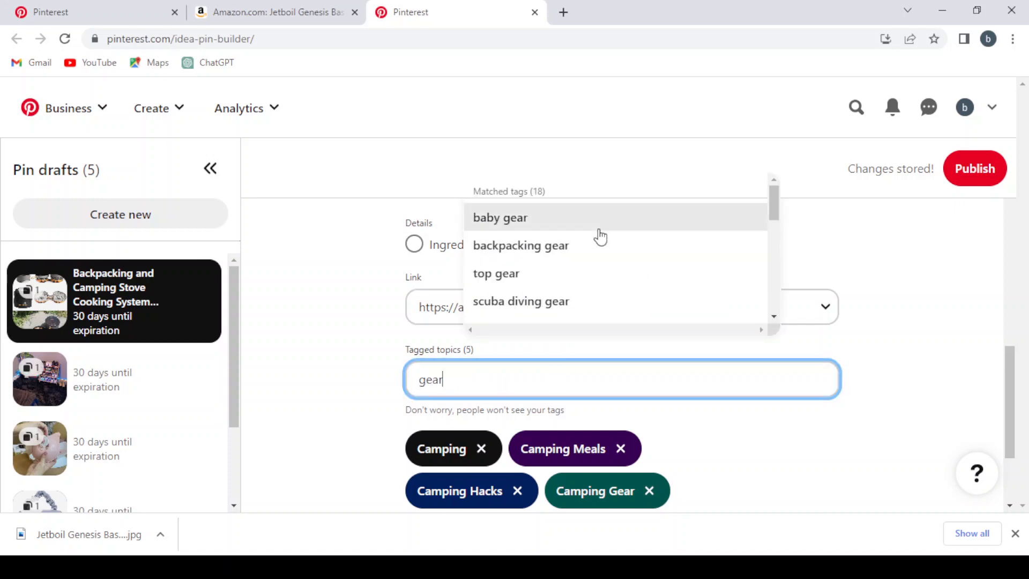
left_click(589, 255)
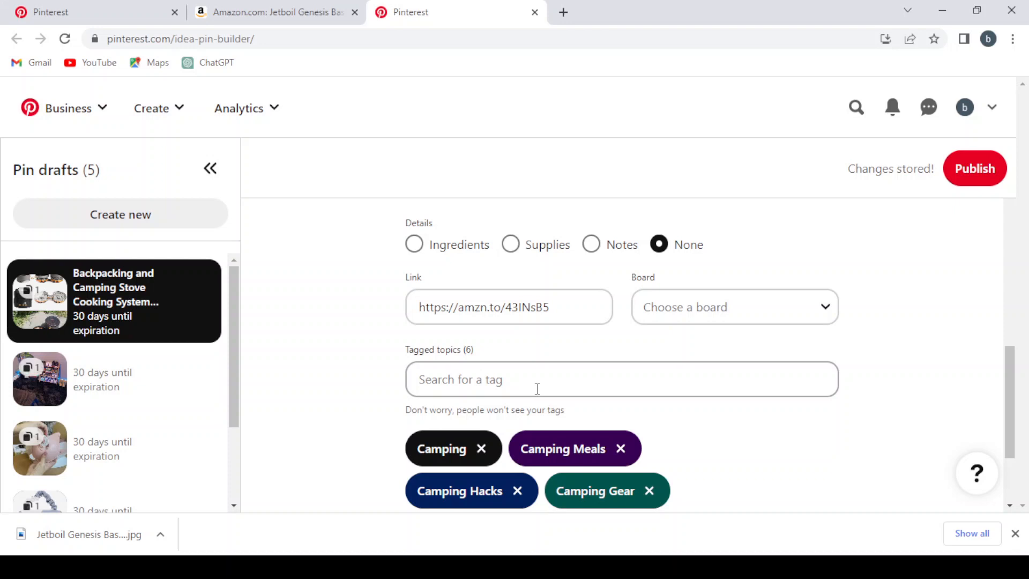
left_click(605, 375)
Review the pin draft's tags, link, description, title and image.
scroll(576, 257, "down", 1)
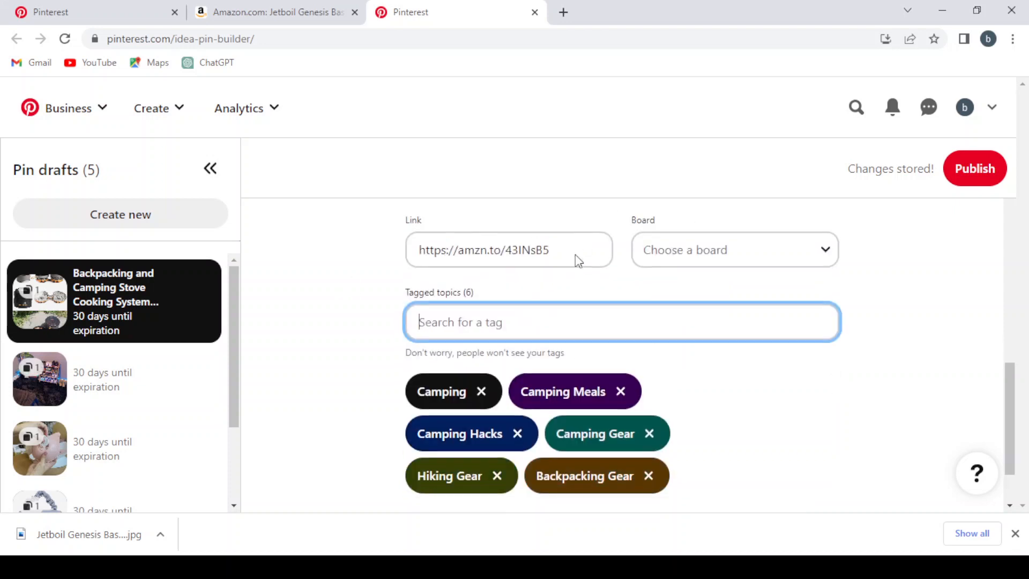
scroll(583, 333, "down", 1)
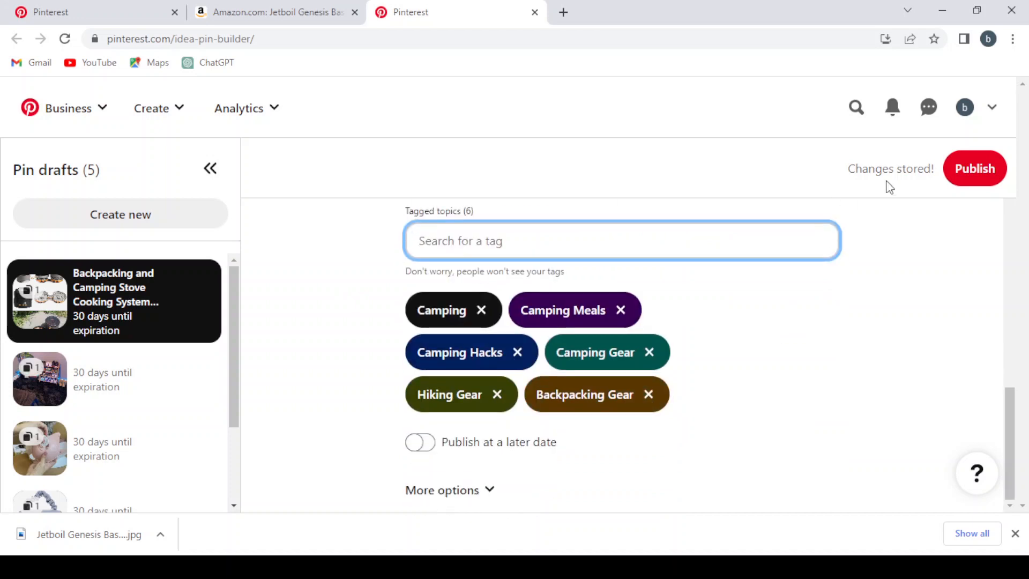
scroll(620, 395, "up", 5)
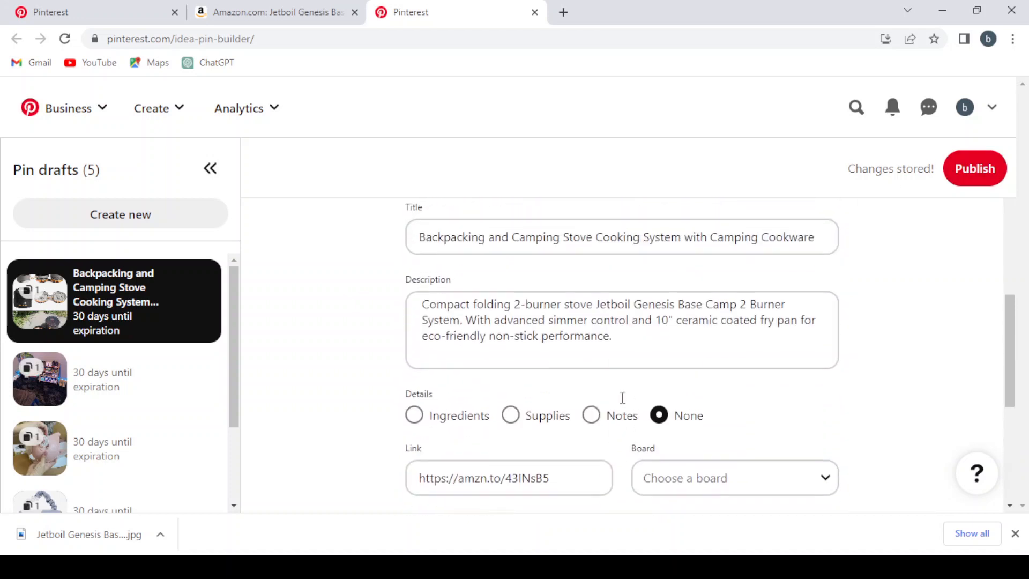
scroll(622, 397, "up", 6)
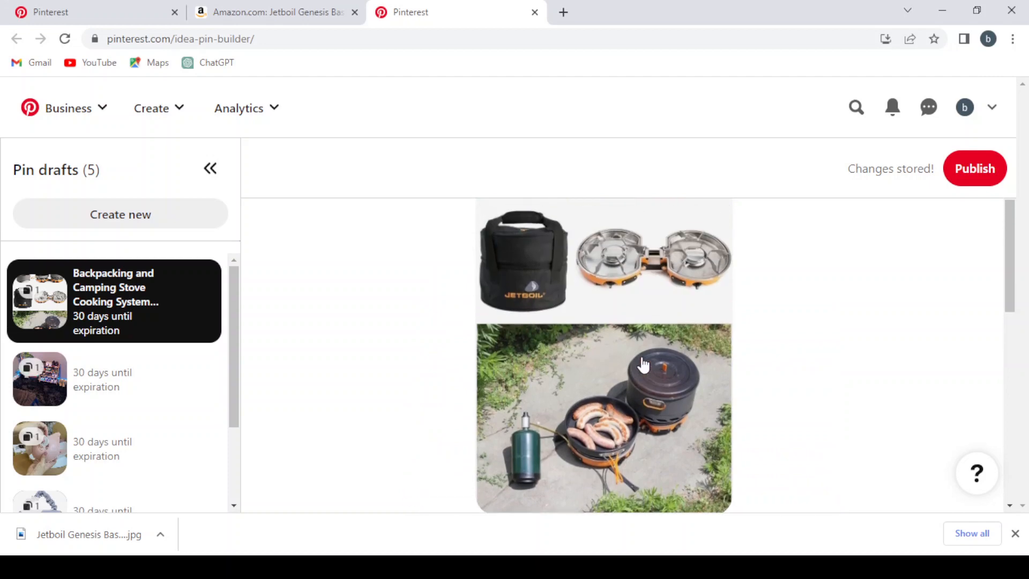
Check the Jetboil pin draft against its Amazon product page and publish the pin.
scroll(643, 365, "up", 3)
scroll(642, 361, "down", 10)
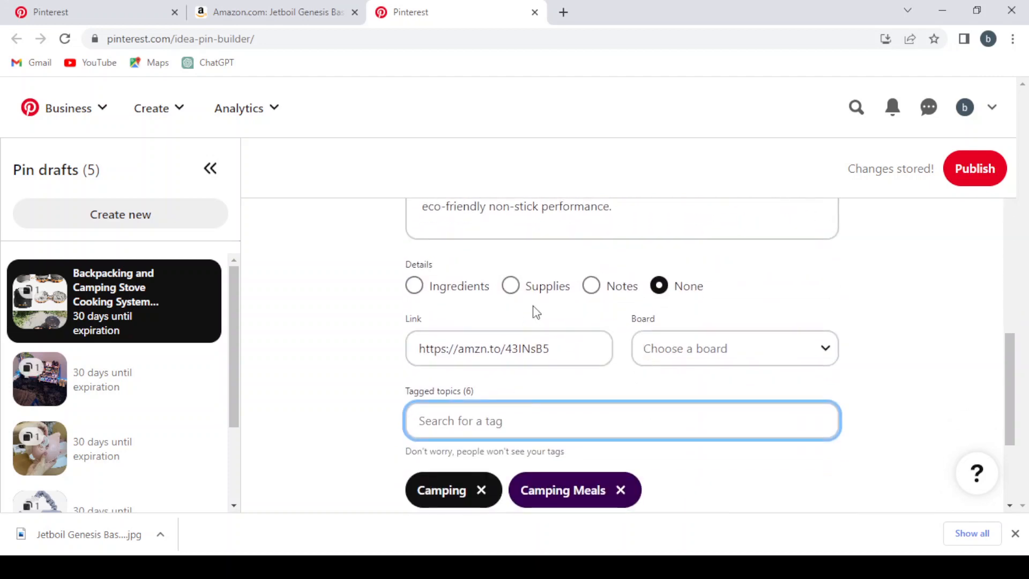
left_click(244, 7)
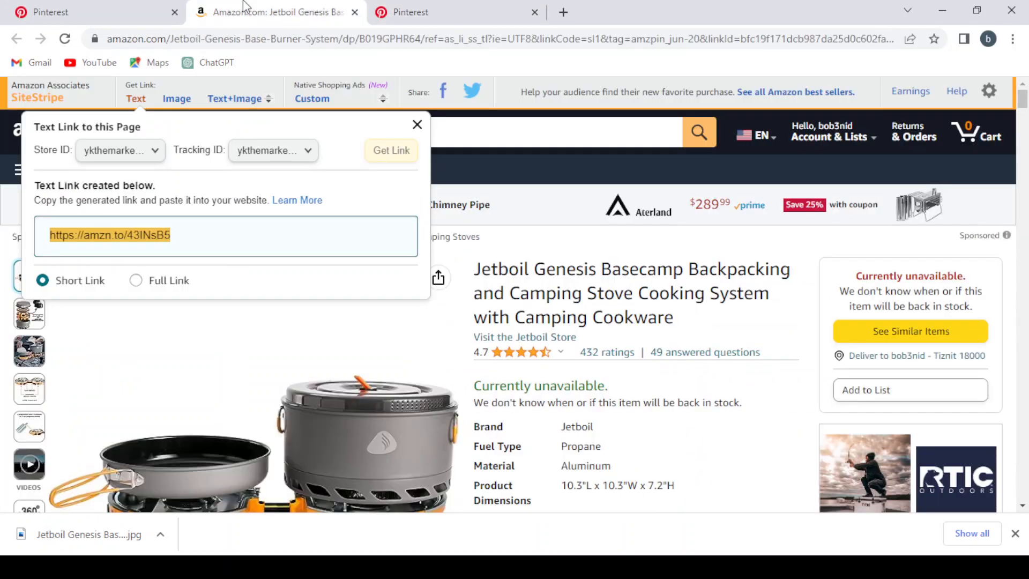
left_click(413, 6)
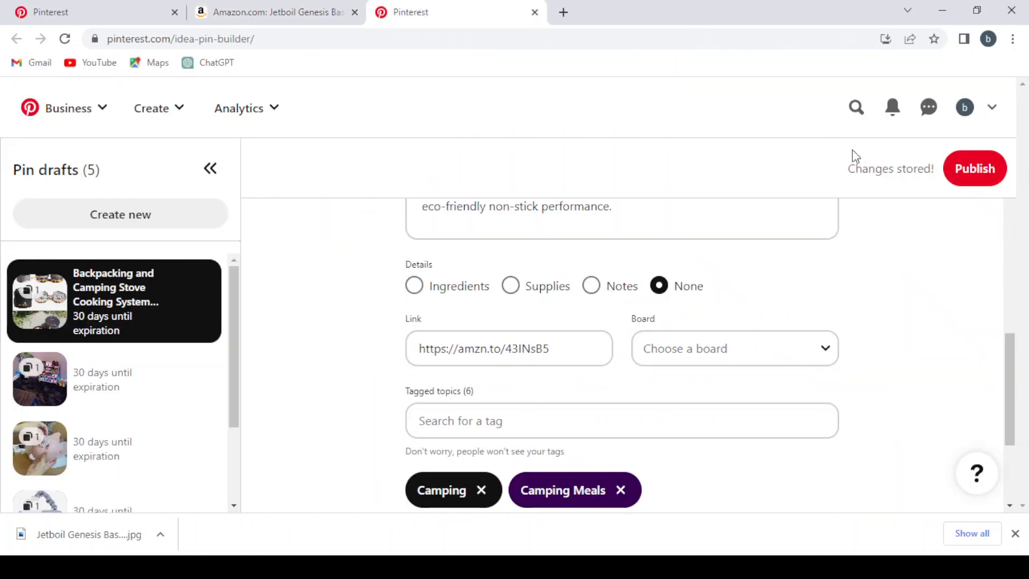
left_click(960, 188)
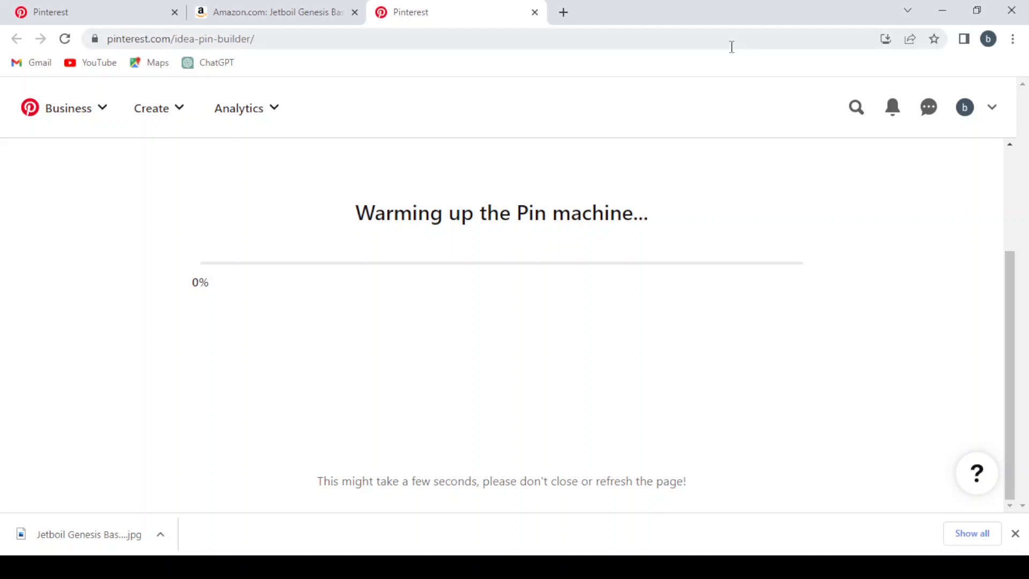
Switch to the Amazon Jetboil product page and close the generated text link pop-up.
left_click(293, 8)
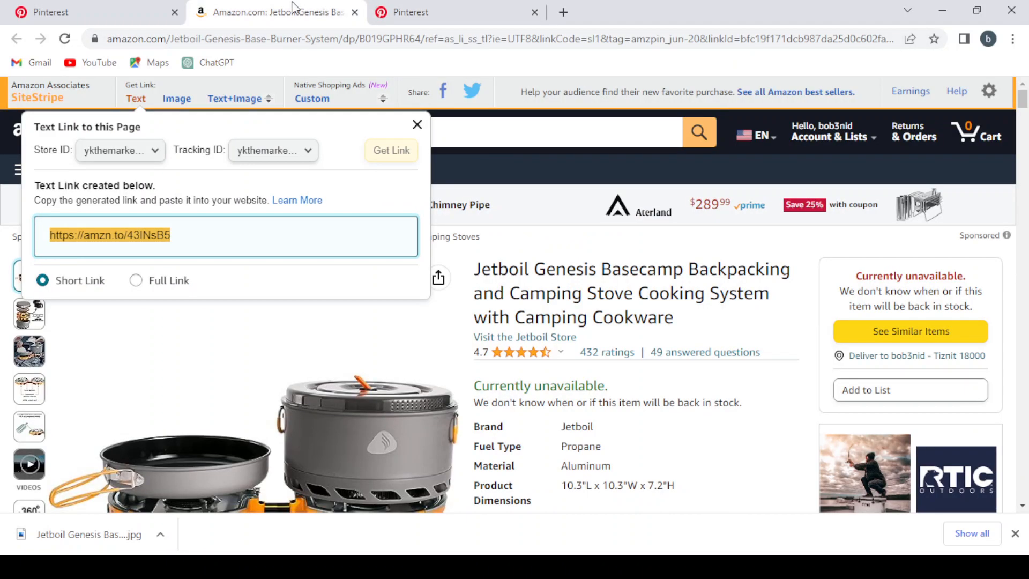
left_click(417, 126)
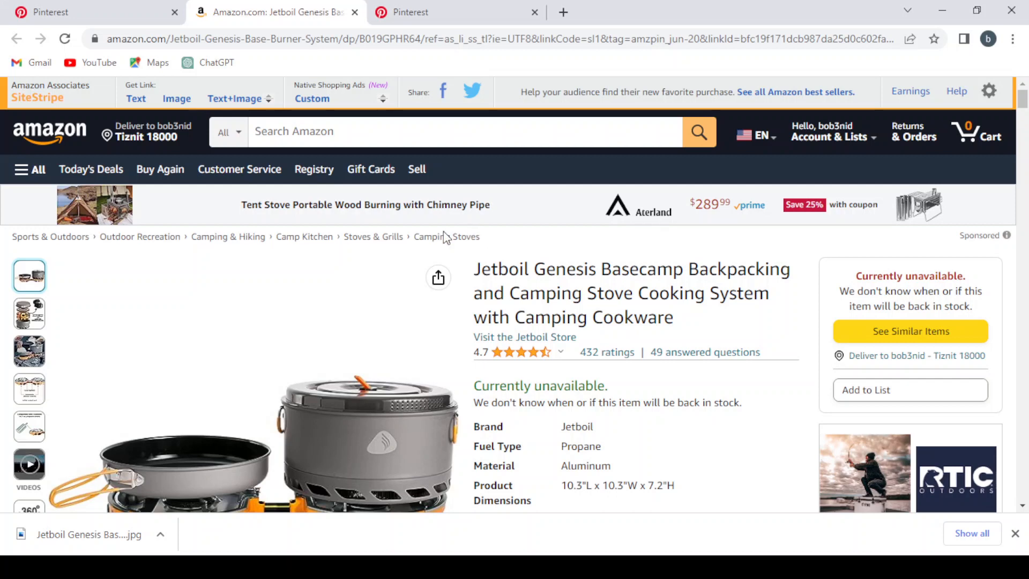
Return to Pinterest and examine the published pin's image, link, title, description and comments, along with the related pins.
left_click(412, 10)
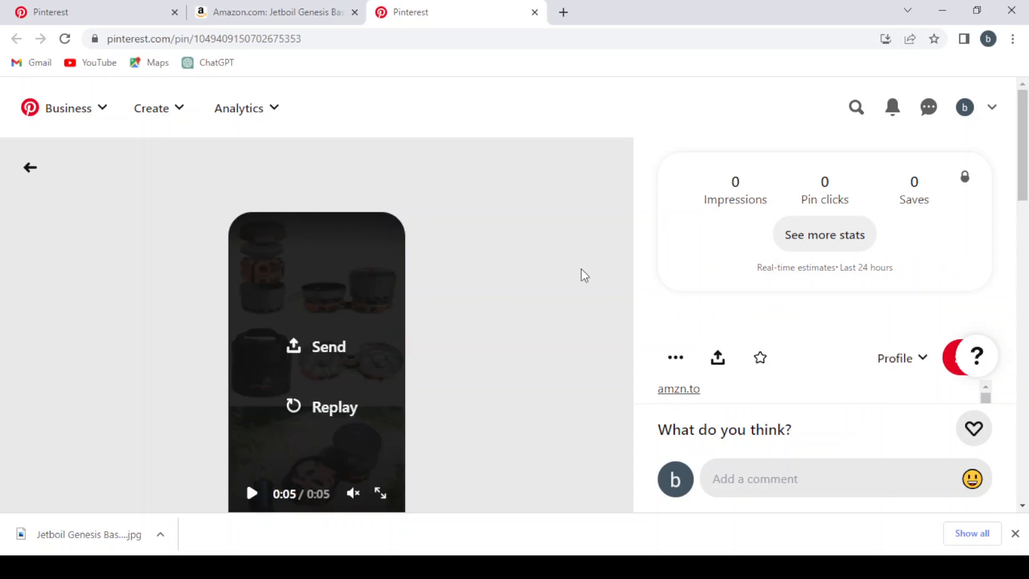
scroll(581, 268, "down", 5)
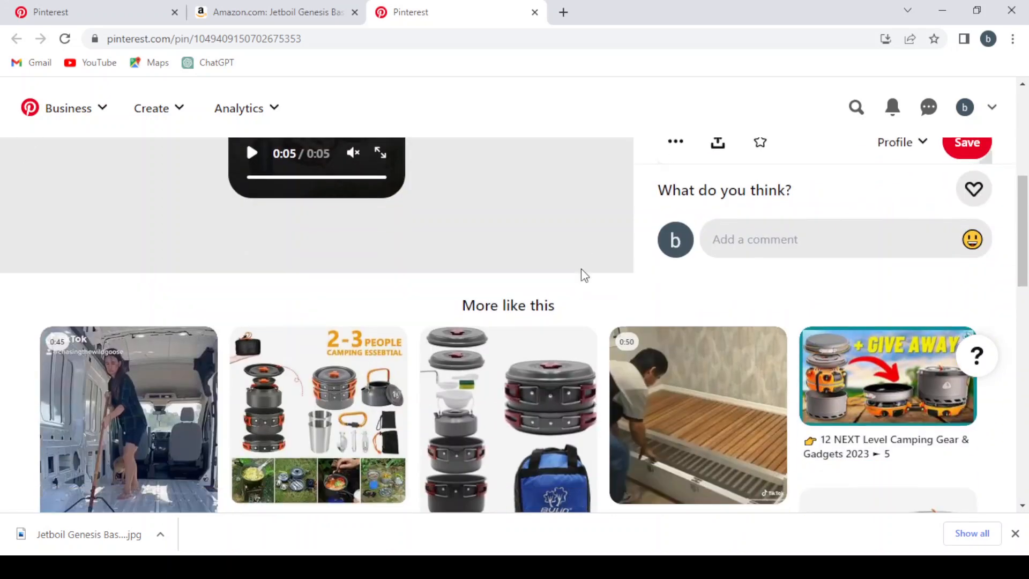
scroll(581, 268, "up", 5)
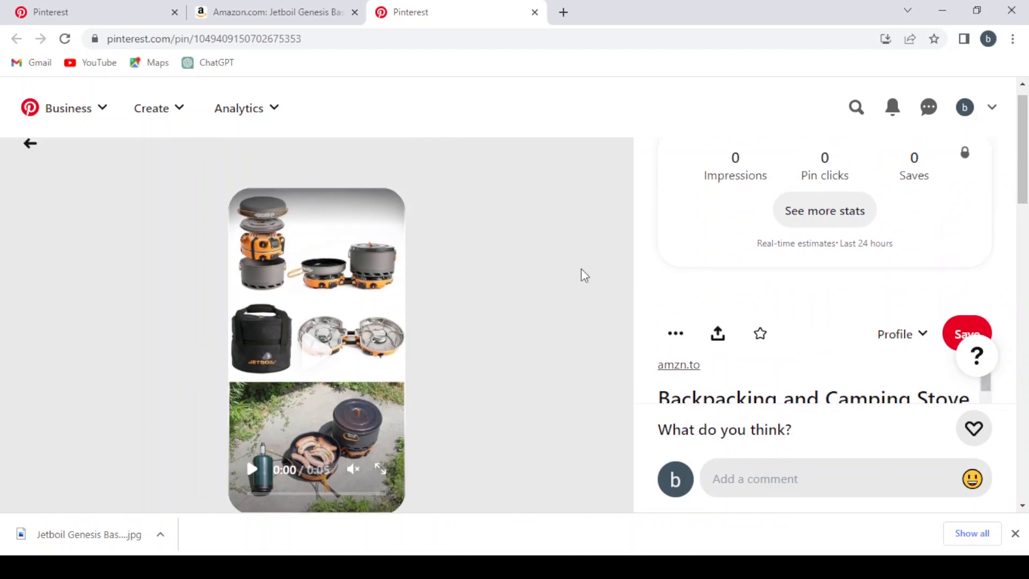
scroll(581, 268, "down", 3)
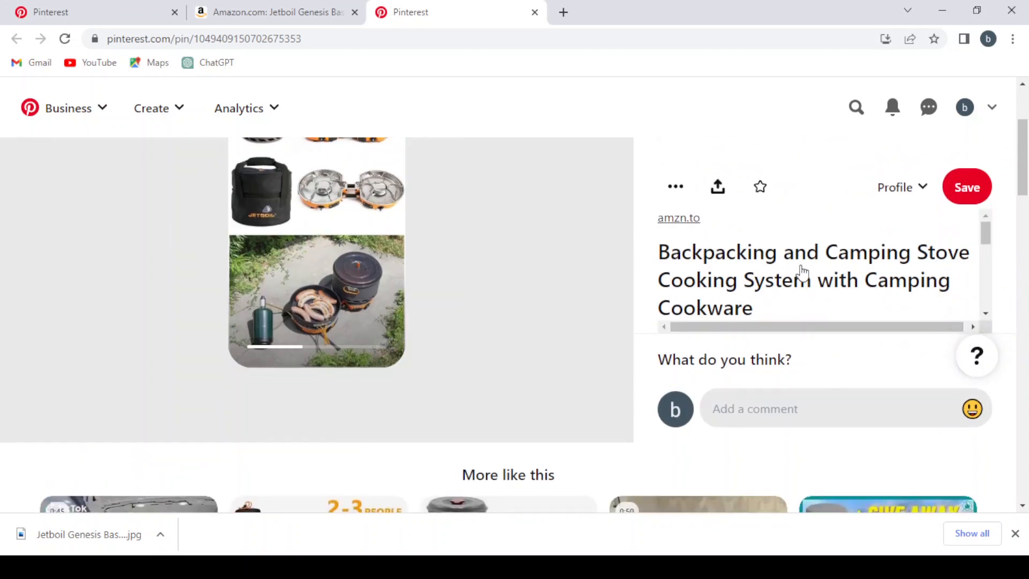
scroll(903, 310, "down", 5)
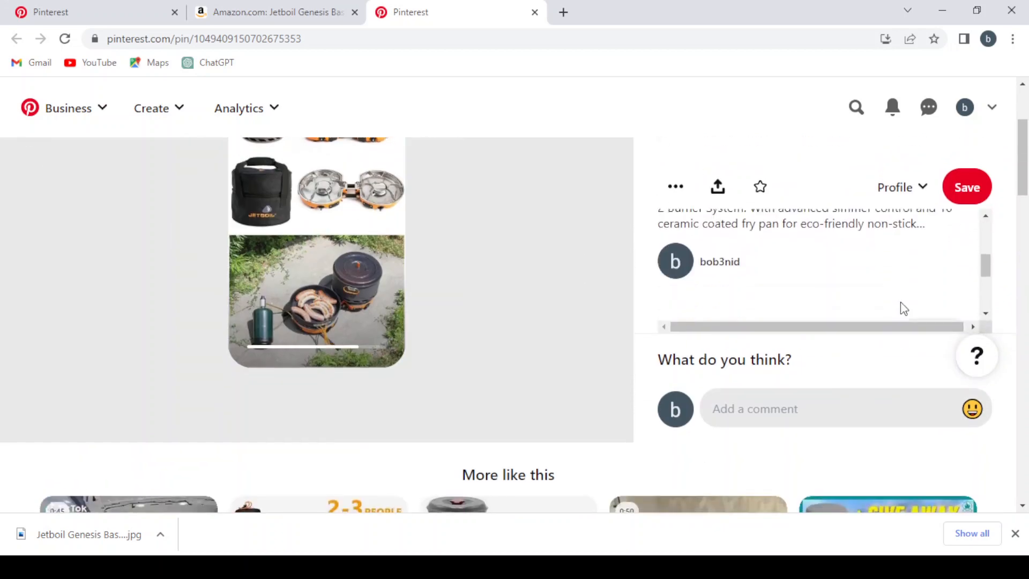
scroll(902, 309, "down", 2)
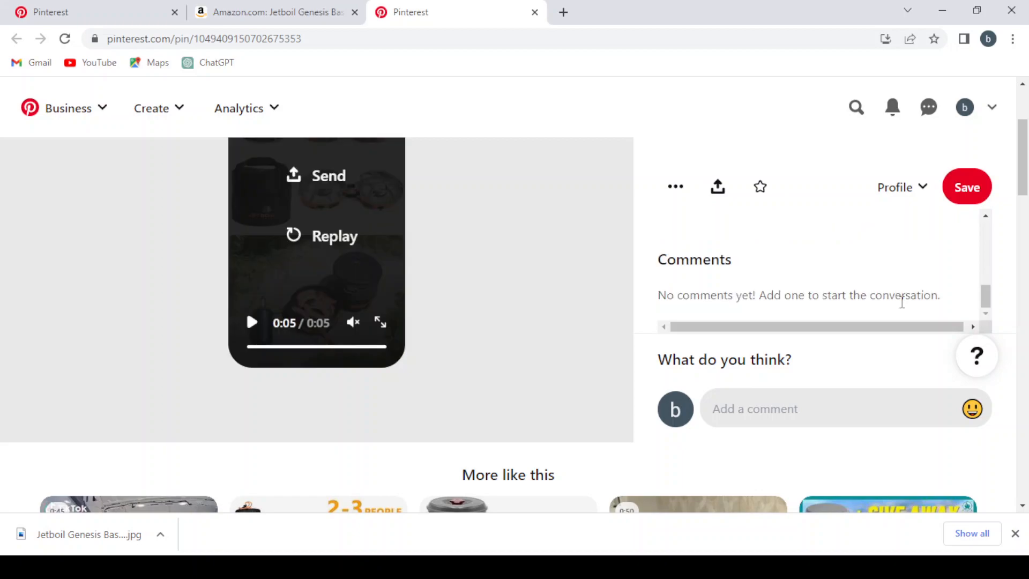
scroll(1008, 388, "down", 7)
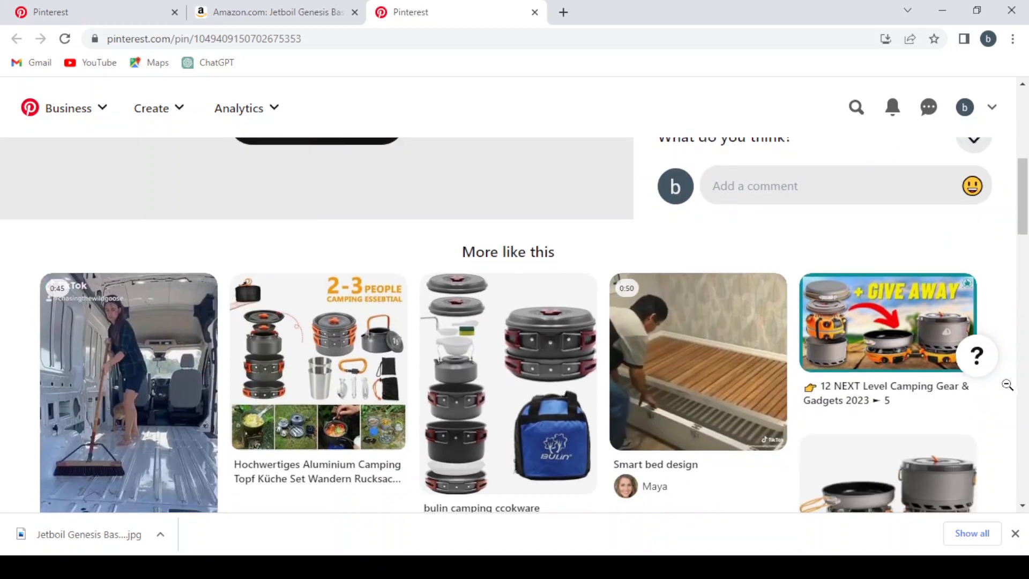
scroll(783, 292, "up", 7)
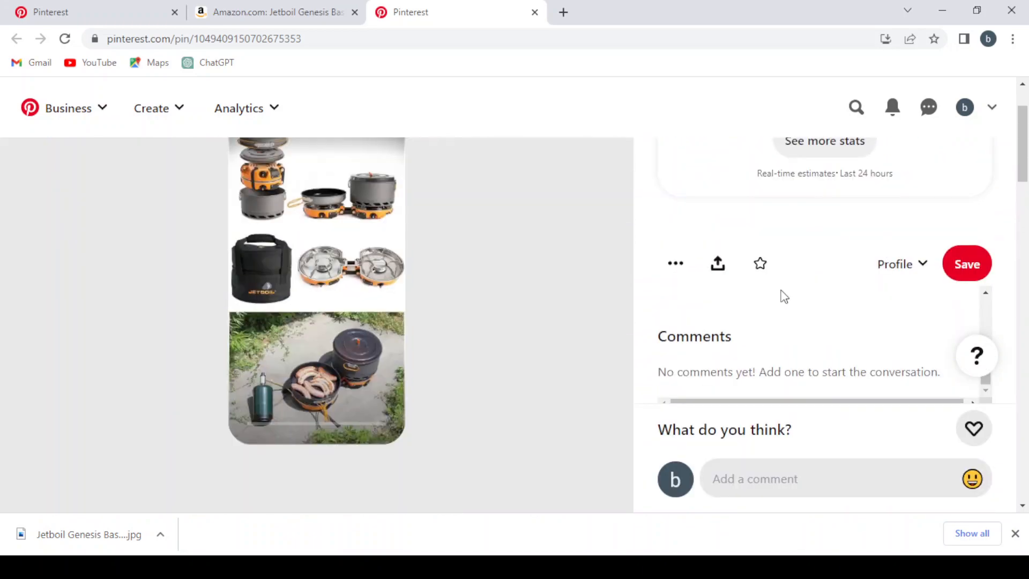